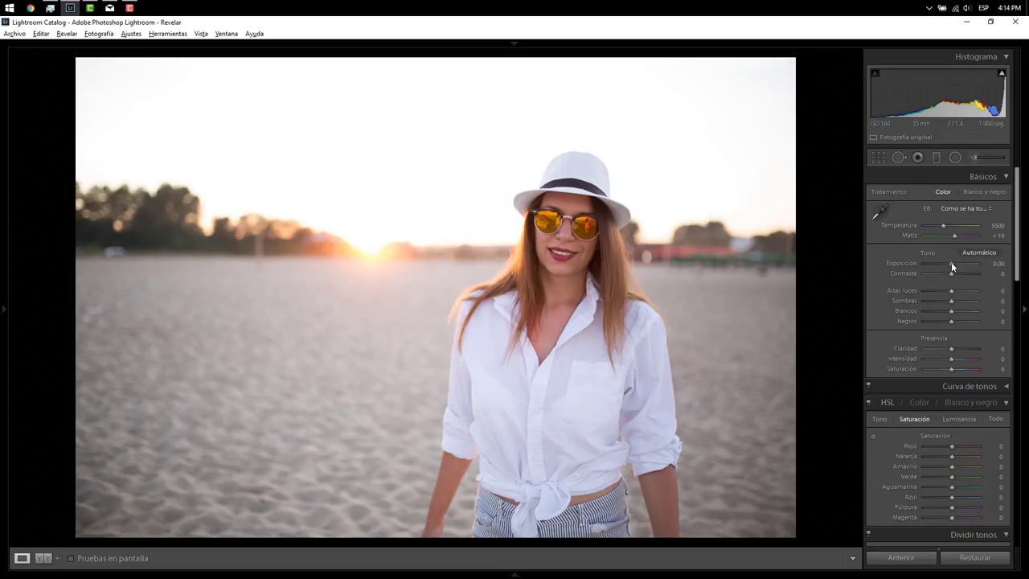
pyautogui.click(1001, 73)
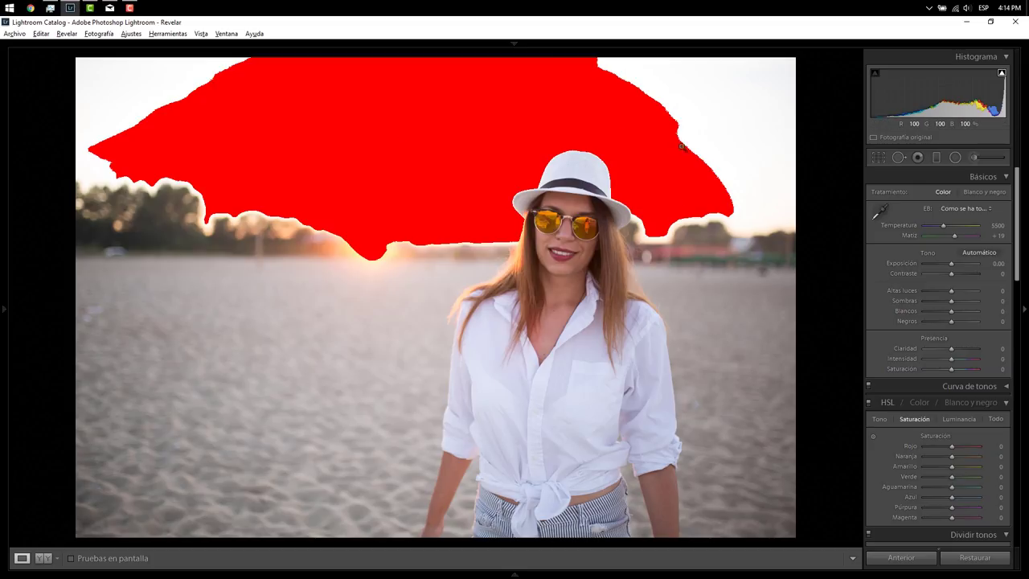
pyautogui.moveTo(952, 265); pyautogui.dragTo(917, 265)
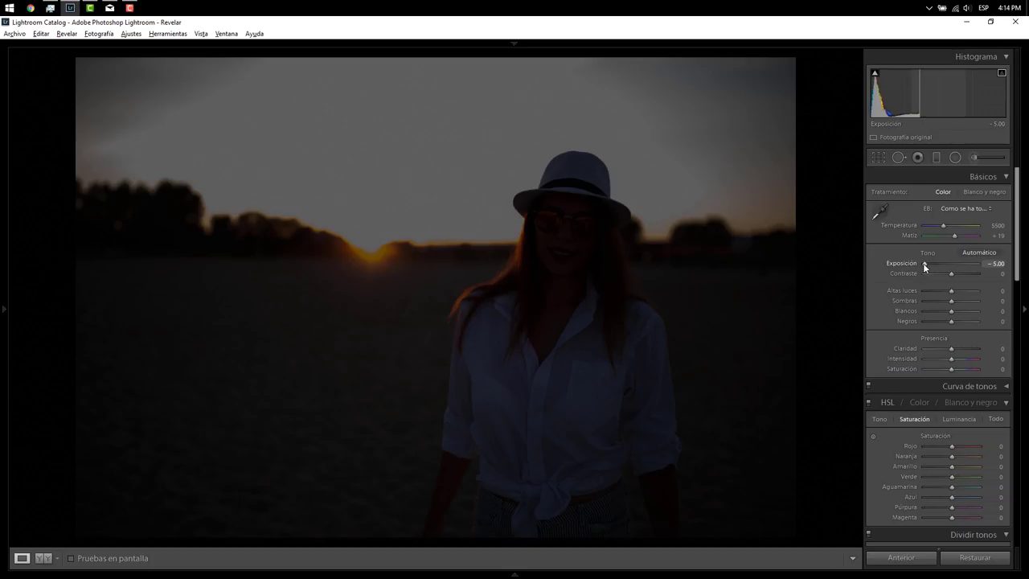
pyautogui.doubleClick(923, 263)
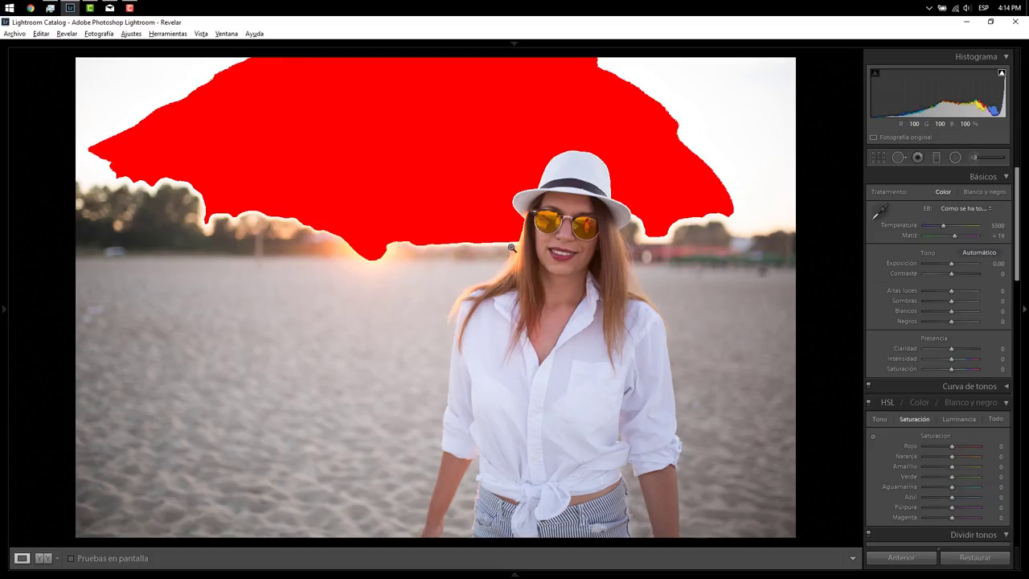
pyautogui.moveTo(942, 263); pyautogui.dragTo(936, 264)
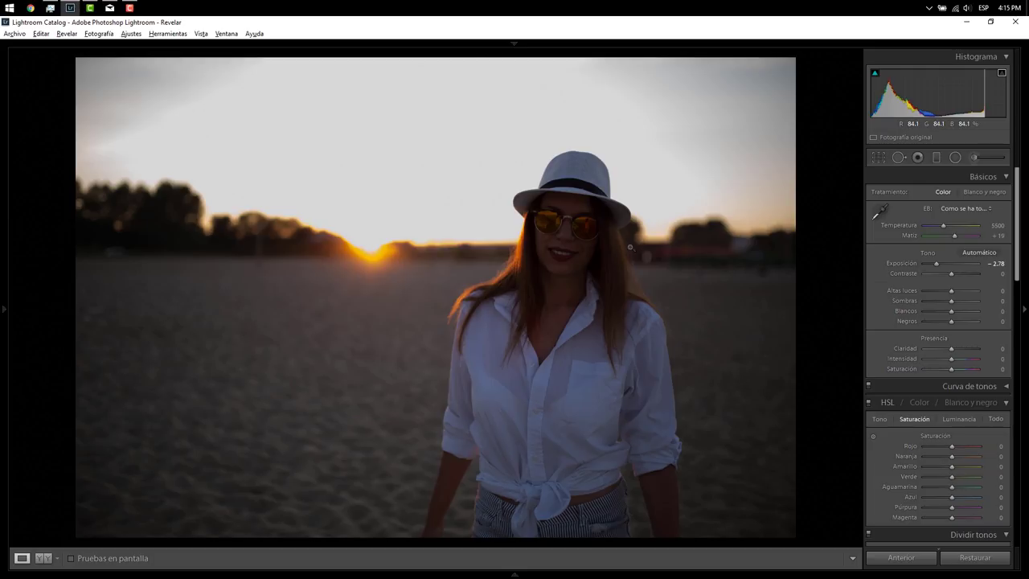
pyautogui.moveTo(941, 264)
pyautogui.mouseDown()
pyautogui.moveTo(970, 270)
pyautogui.moveTo(957, 265)
pyautogui.mouseUp()
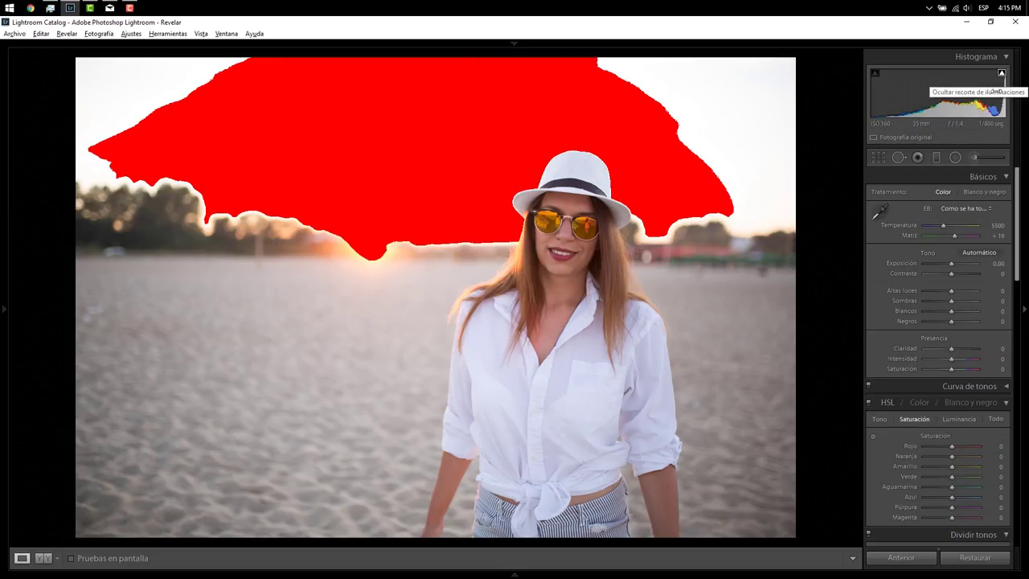
pyautogui.click(1002, 73)
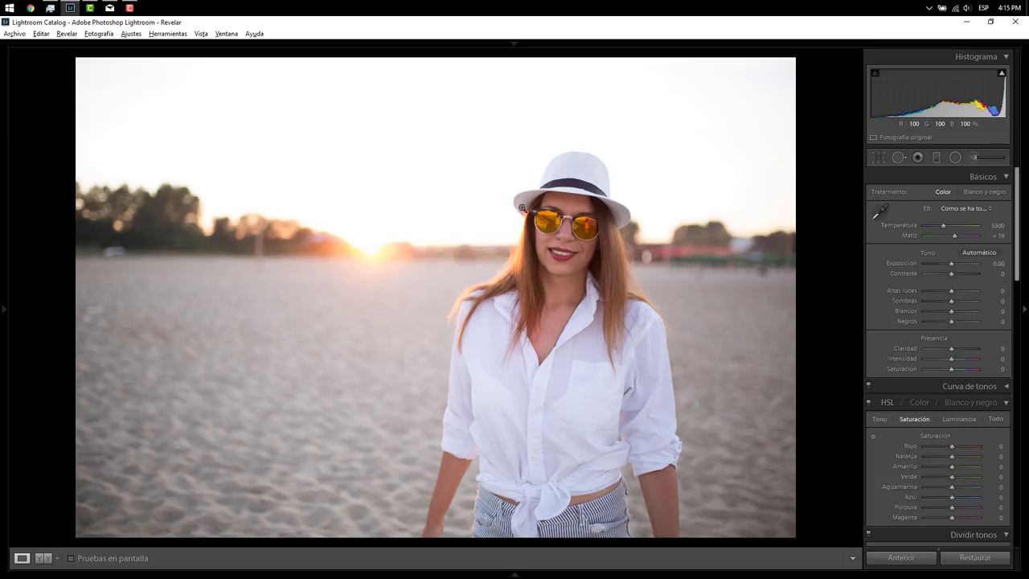
# Step: Change the photo's surrounding background colour from black to white (Blanco)
pyautogui.rightClick(829, 208)
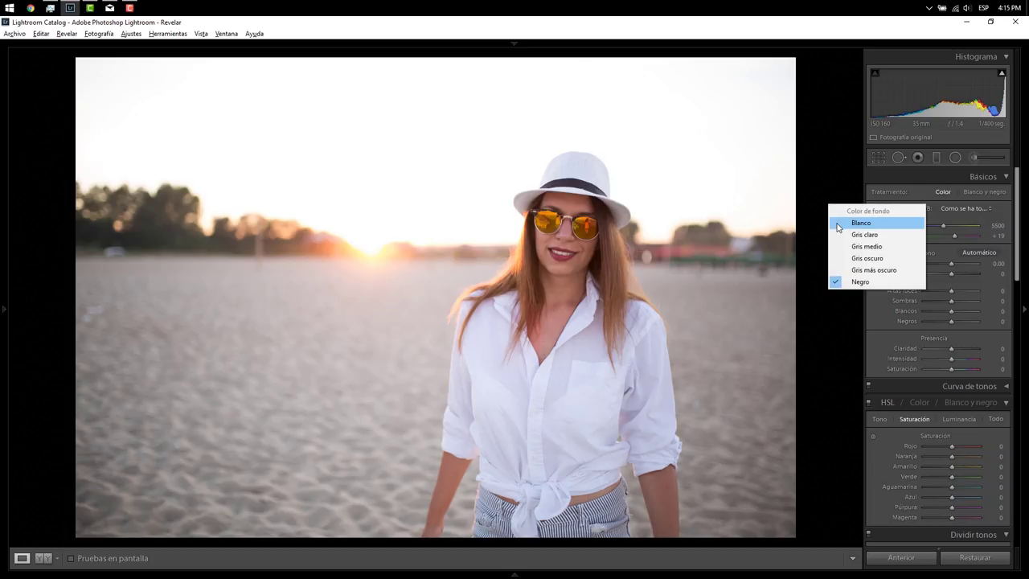
pyautogui.click(838, 224)
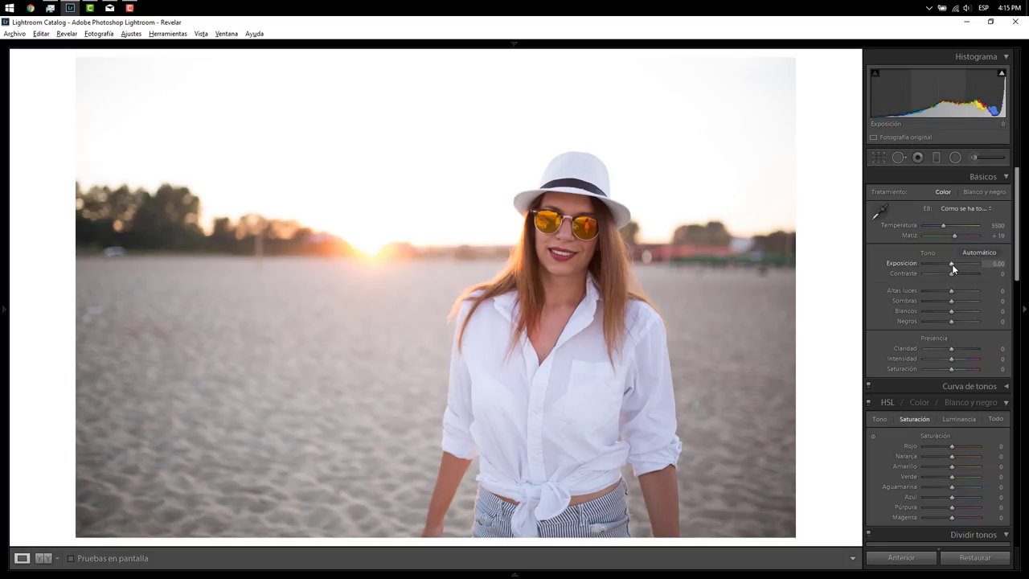
# Step: Raise the photo's exposure to +1.00
pyautogui.moveTo(952, 264); pyautogui.dragTo(953, 266)
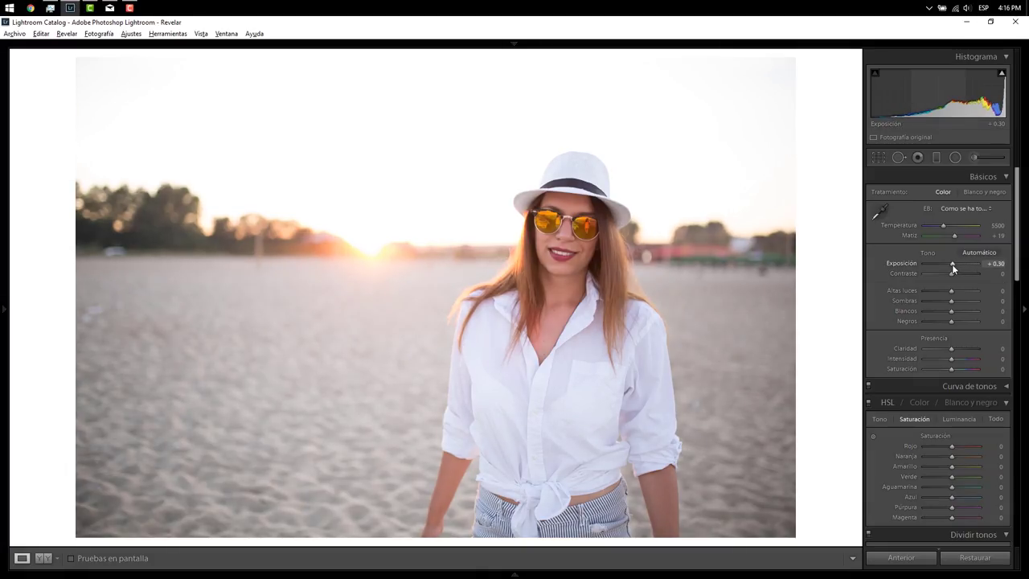
pyautogui.scroll(1, 952, 267)
pyautogui.scroll(1, 952, 268)
pyautogui.scroll(2, 952, 268)
pyautogui.scroll(1, 951, 264)
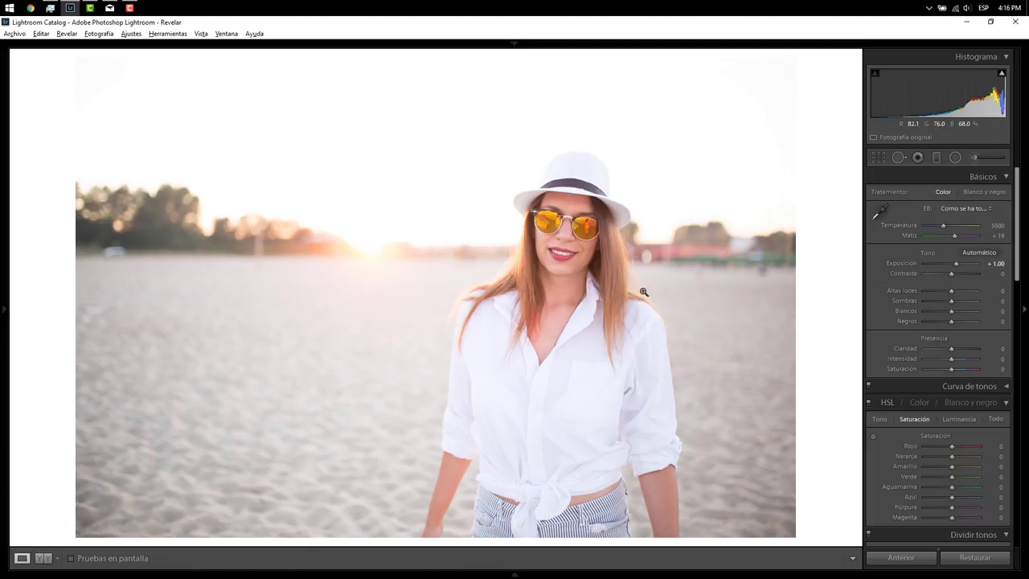
# Step: Try contrast at +74, reset it to 0, set blacks to -57, and compare before/after
pyautogui.click(970, 274)
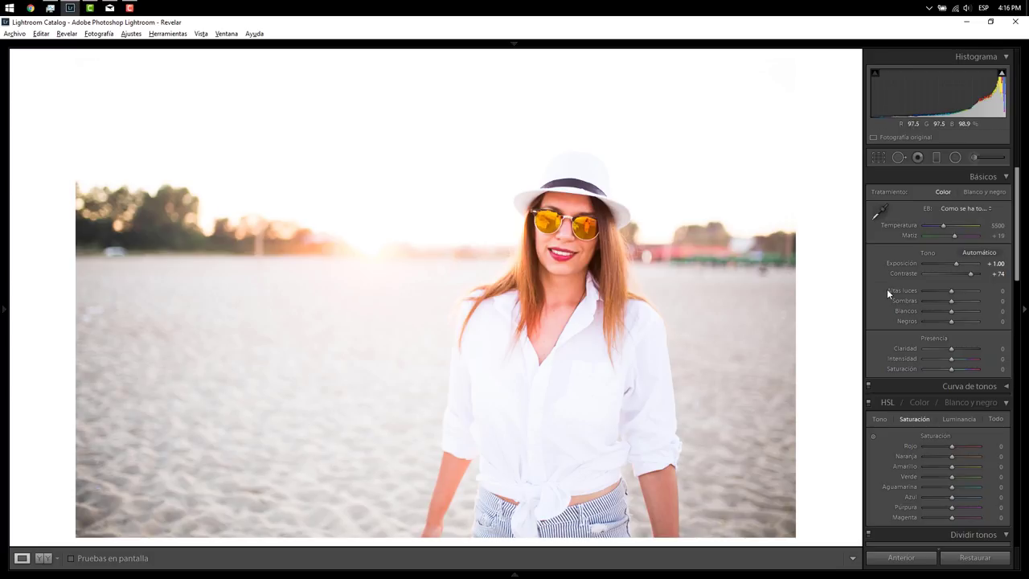
pyautogui.doubleClick(970, 273)
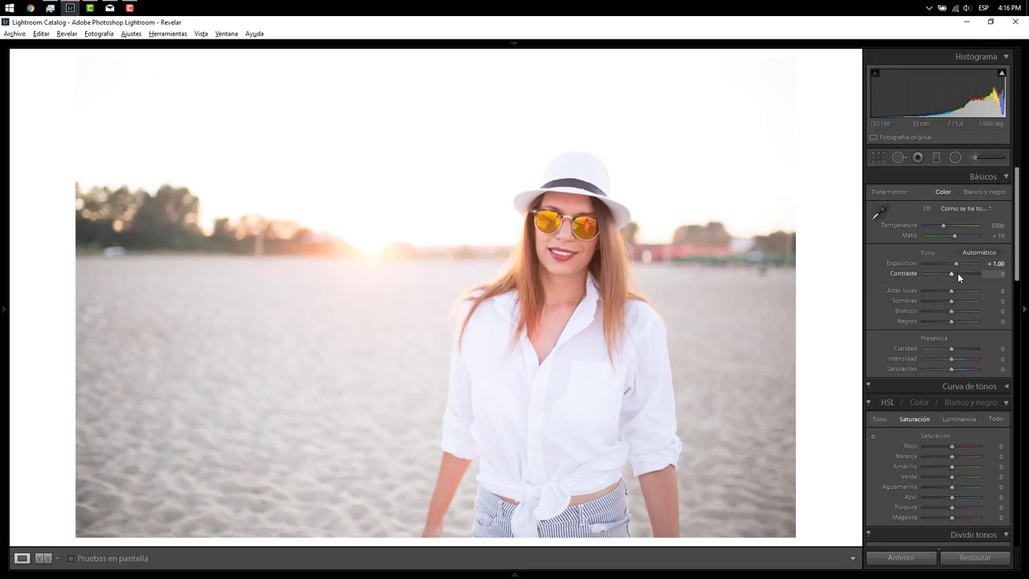
pyautogui.click(937, 320)
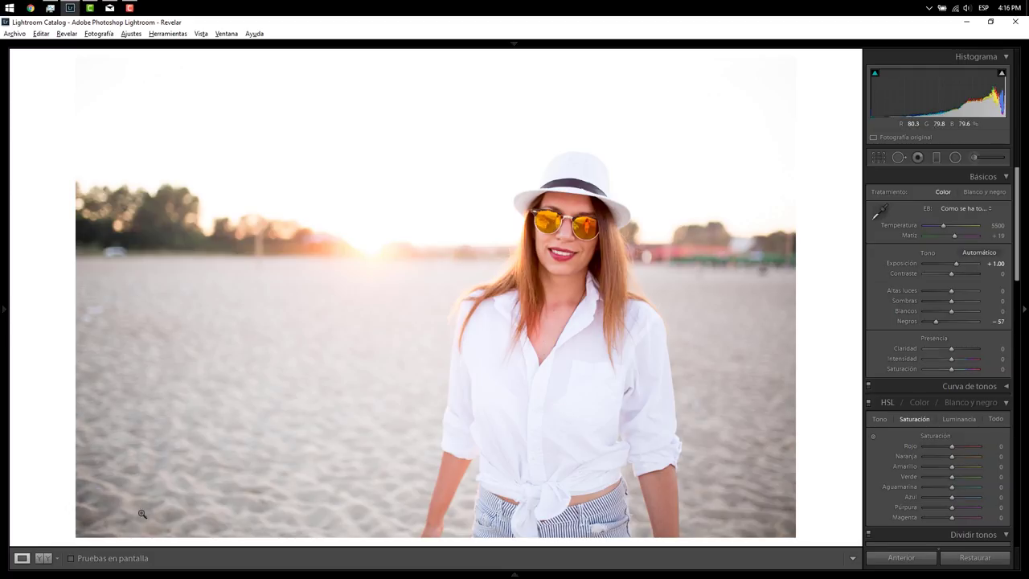
pyautogui.click(46, 559)
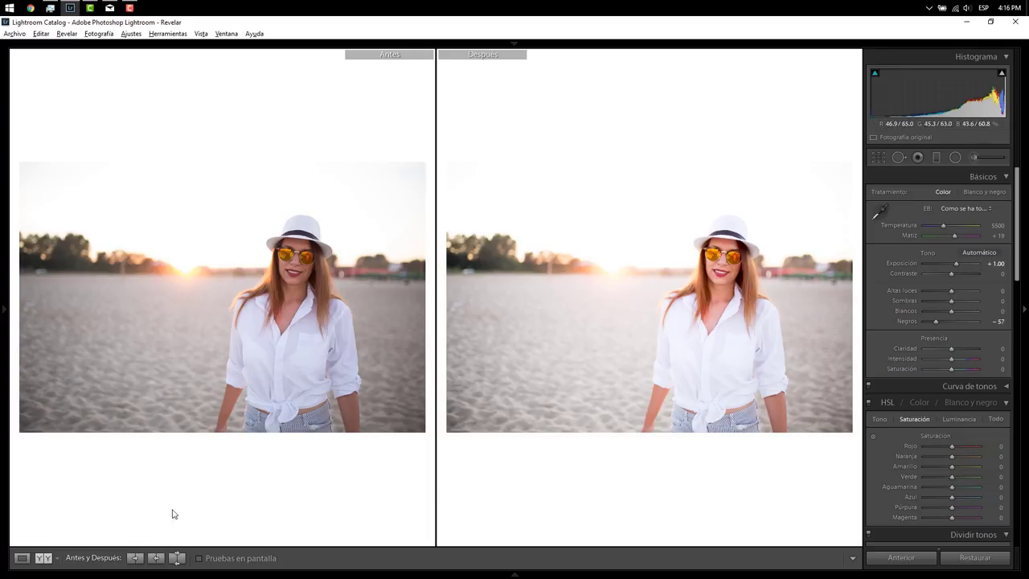
# Step: Return to the single photo view and set the camera calibration profile to Camera Standard
pyautogui.click(30, 558)
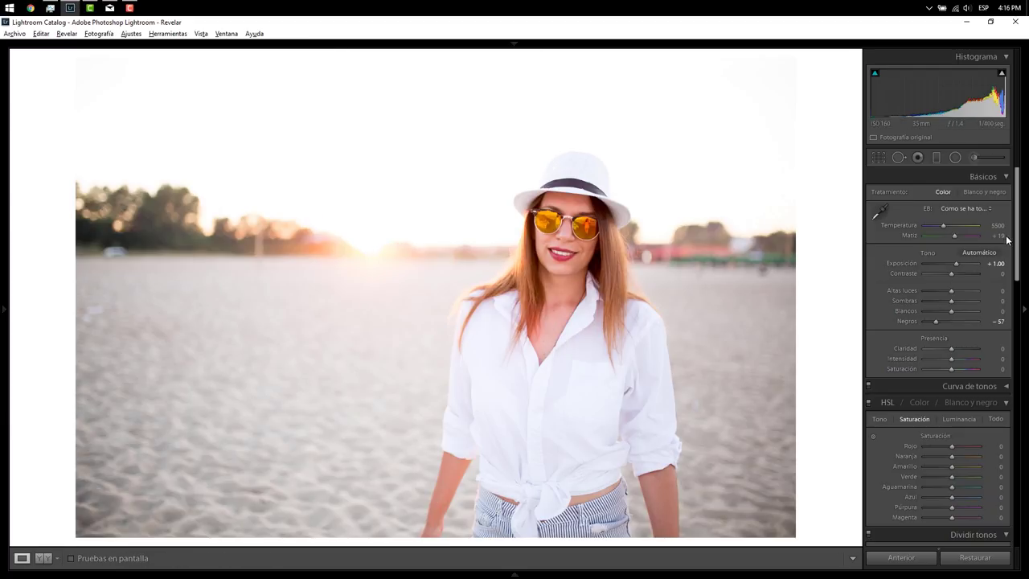
pyautogui.moveTo(1016, 248); pyautogui.dragTo(1016, 507)
pyautogui.click(965, 394)
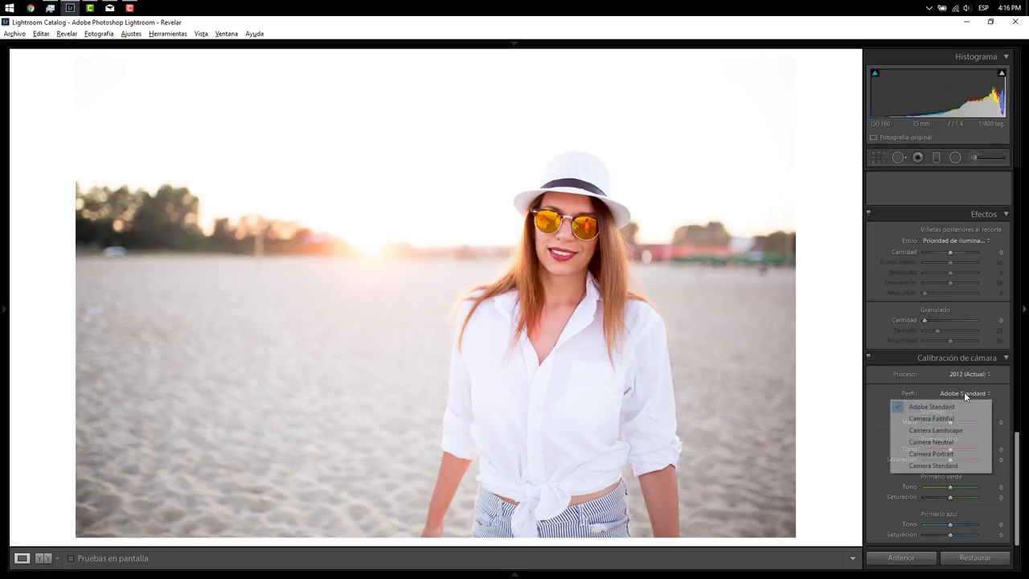
pyautogui.click(965, 466)
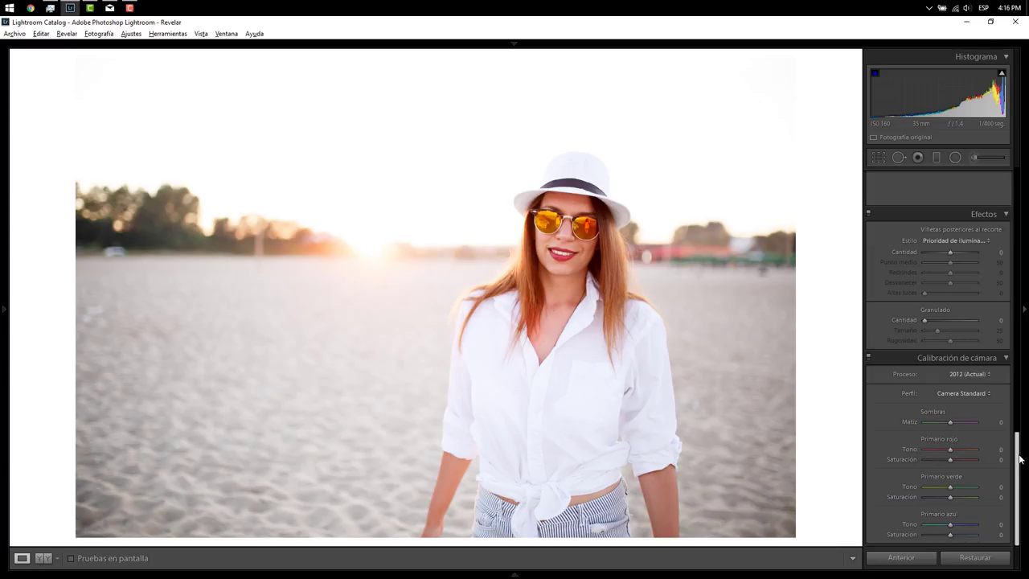
pyautogui.moveTo(1017, 458); pyautogui.dragTo(1018, 394)
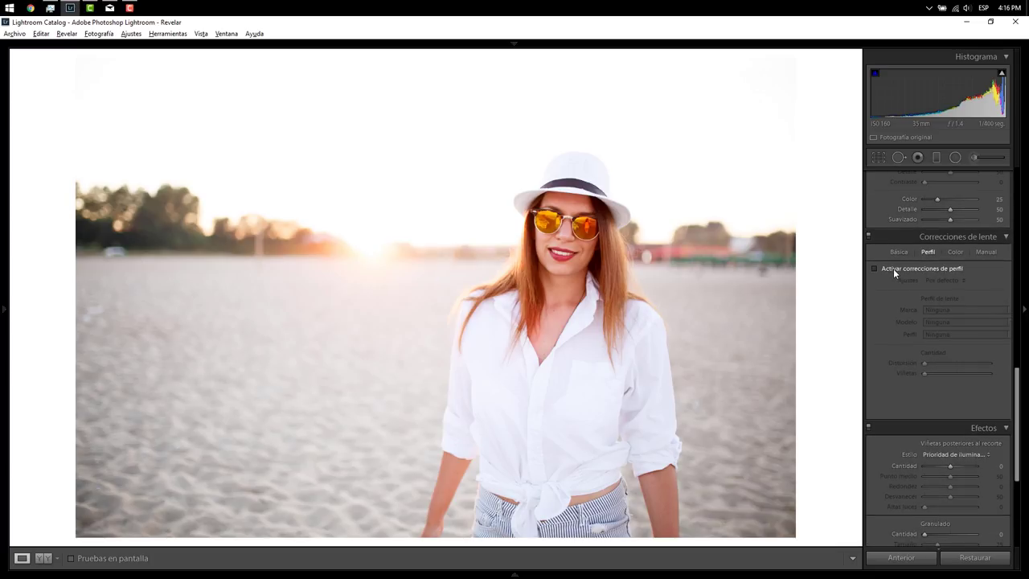
# Step: Enable lens profile corrections for the Sigma lens, toggling them off and on to compare
pyautogui.click(893, 268)
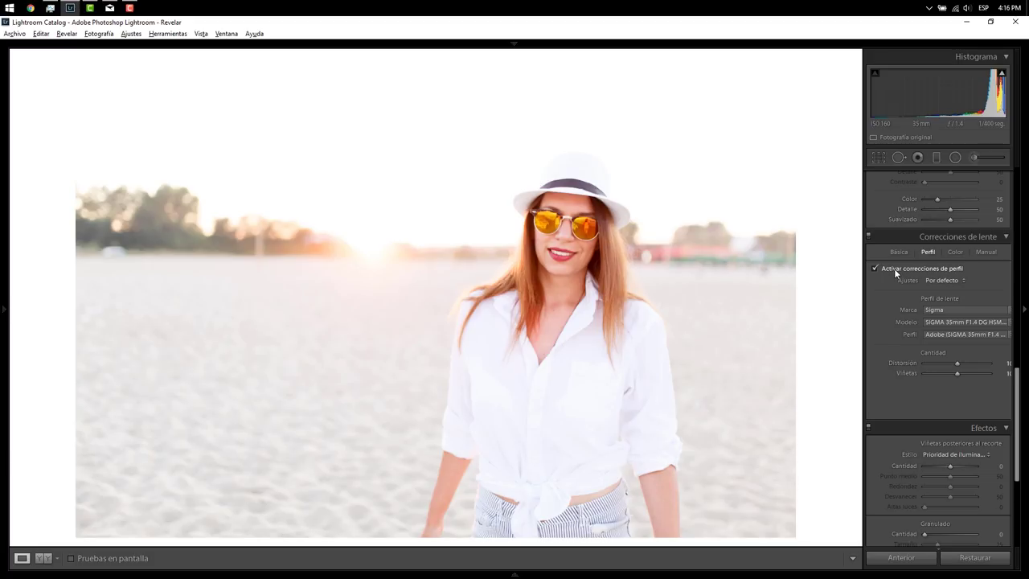
pyautogui.moveTo(1018, 367); pyautogui.dragTo(1016, 165)
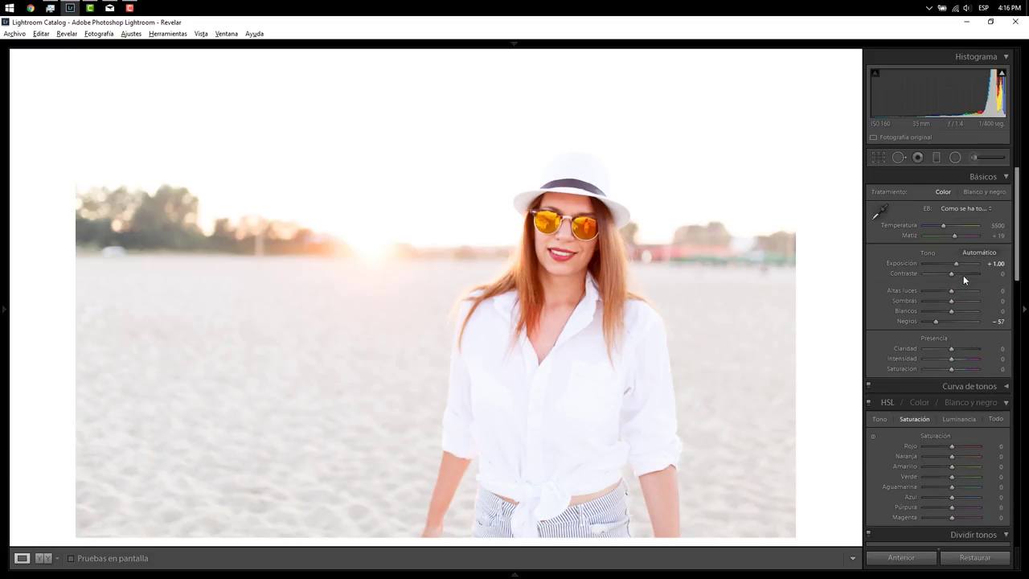
pyautogui.scroll(-5, 958, 264)
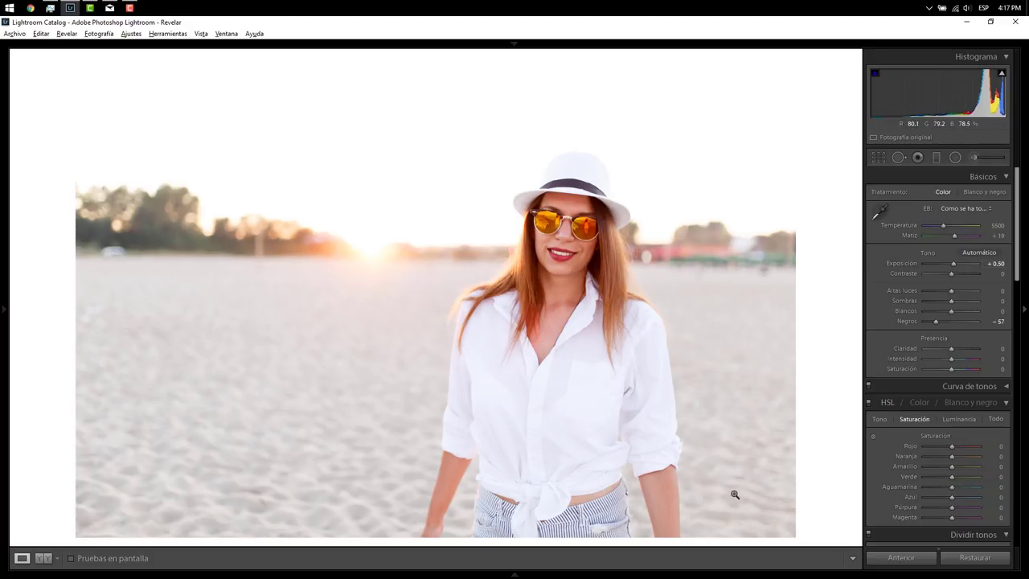
pyautogui.moveTo(1016, 225); pyautogui.dragTo(1017, 402)
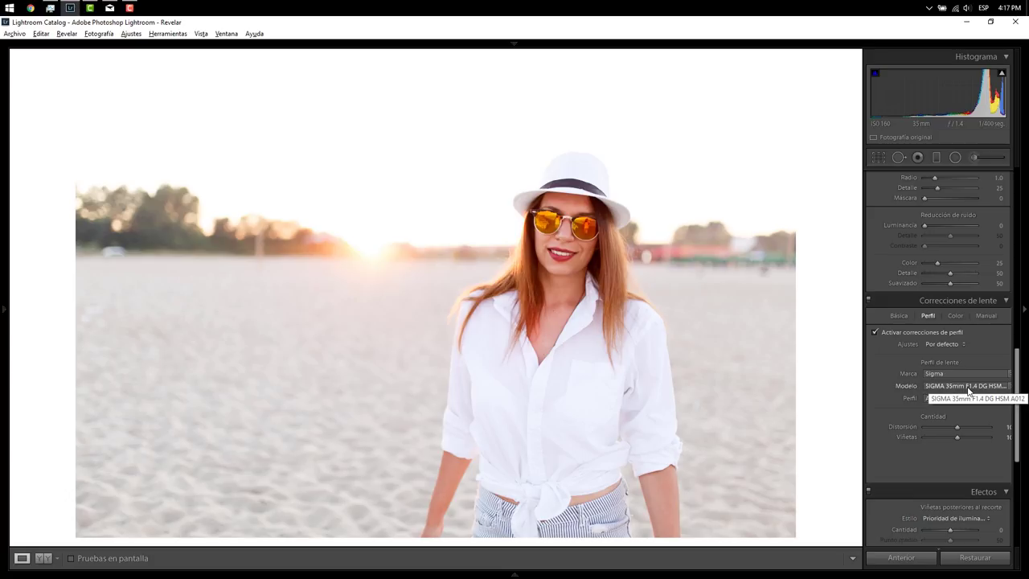
pyautogui.click(875, 333)
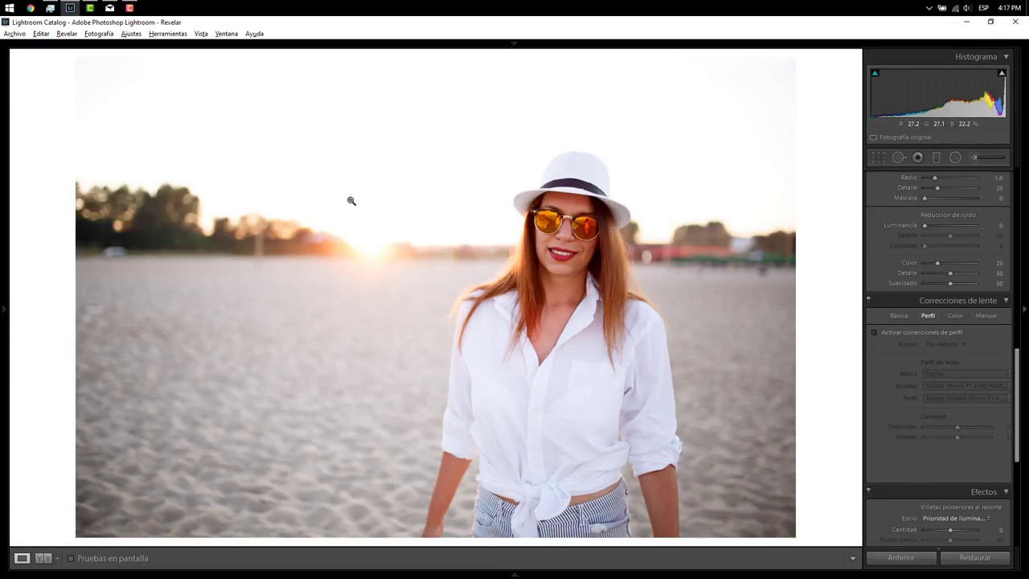
pyautogui.click(889, 331)
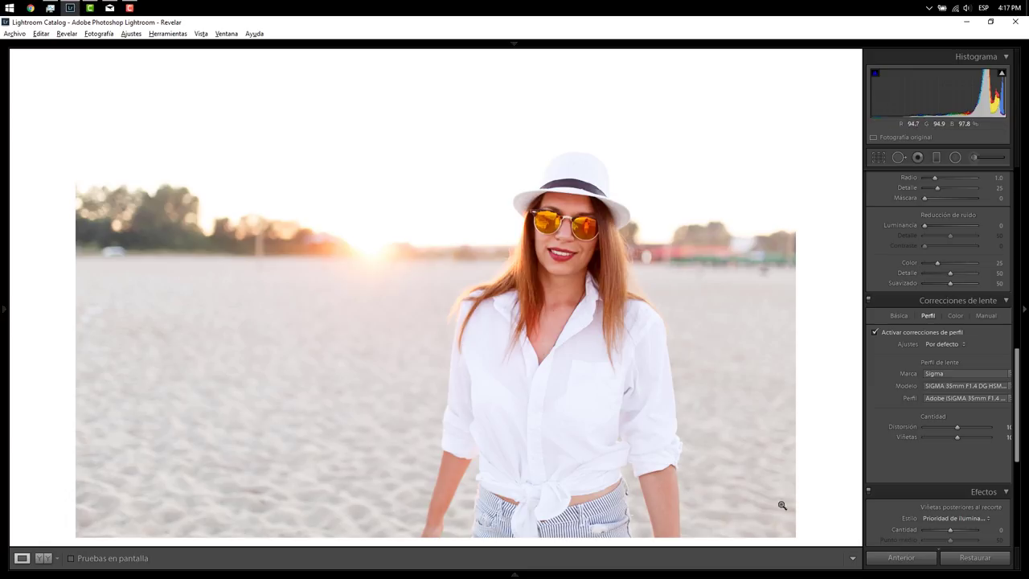
# Step: Lower exposure to +0.50 and nudge the shadows by a small step
pyautogui.moveTo(1015, 386); pyautogui.dragTo(1018, 375)
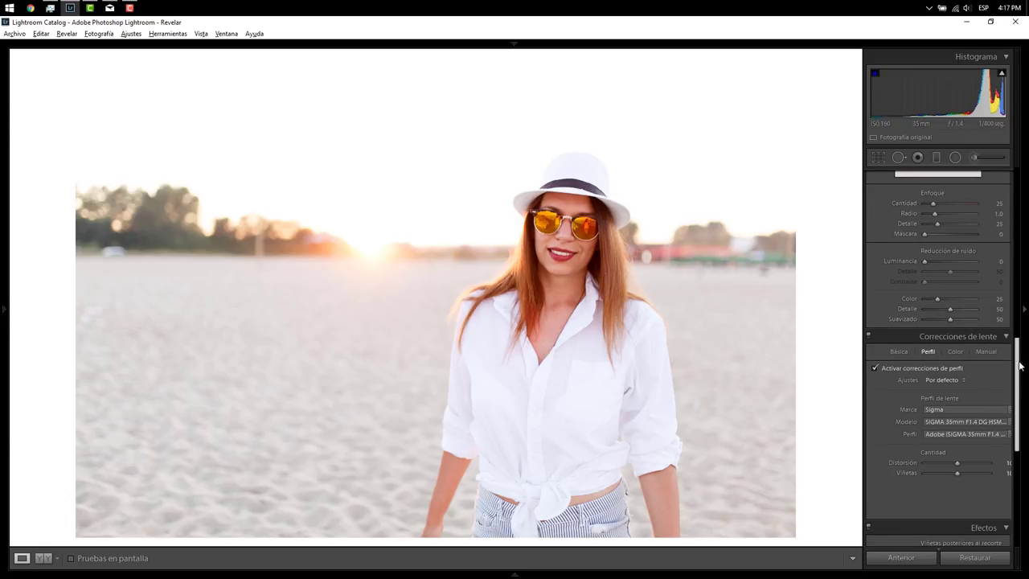
pyautogui.moveTo(1018, 375); pyautogui.dragTo(1006, 134)
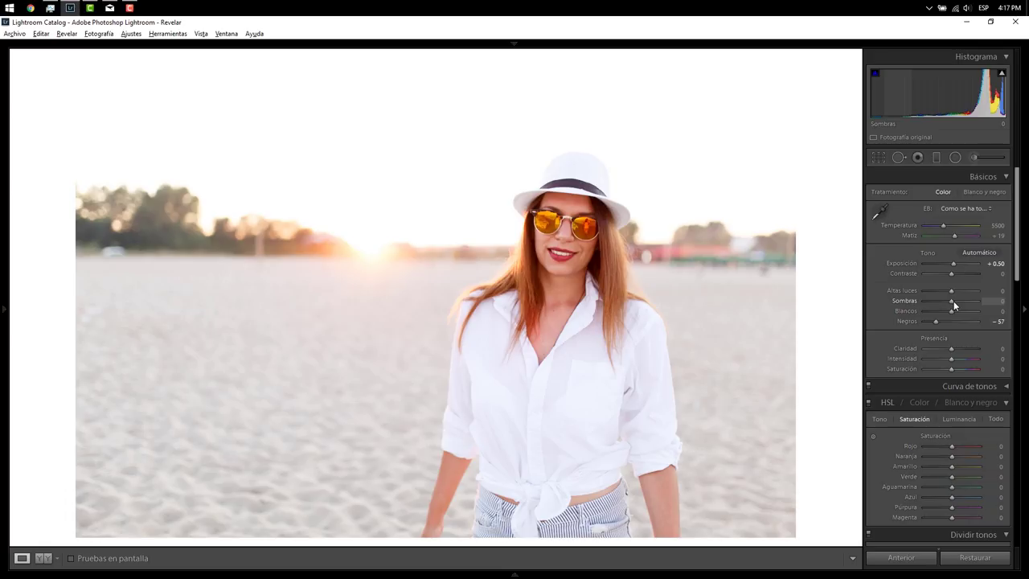
pyautogui.press('Down')
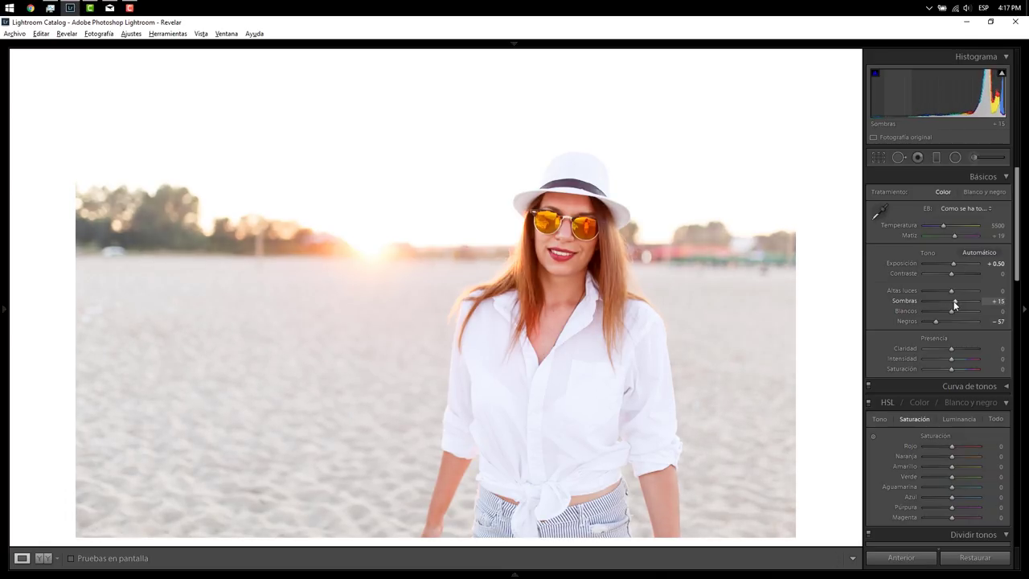
# Step: Lift the shadows to +20
pyautogui.press('Down')
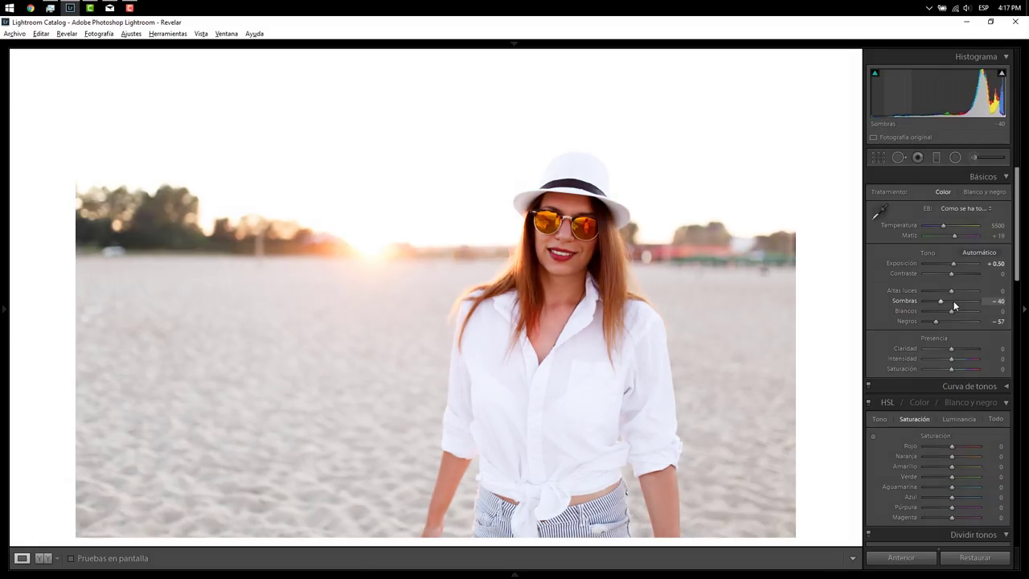
pyautogui.click(953, 301)
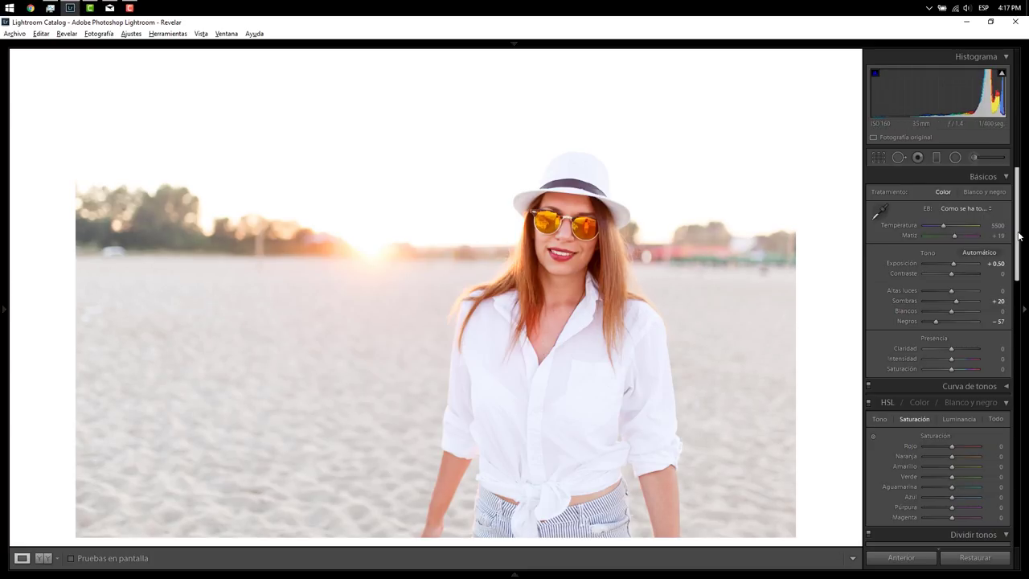
pyautogui.moveTo(1018, 235); pyautogui.dragTo(1018, 284)
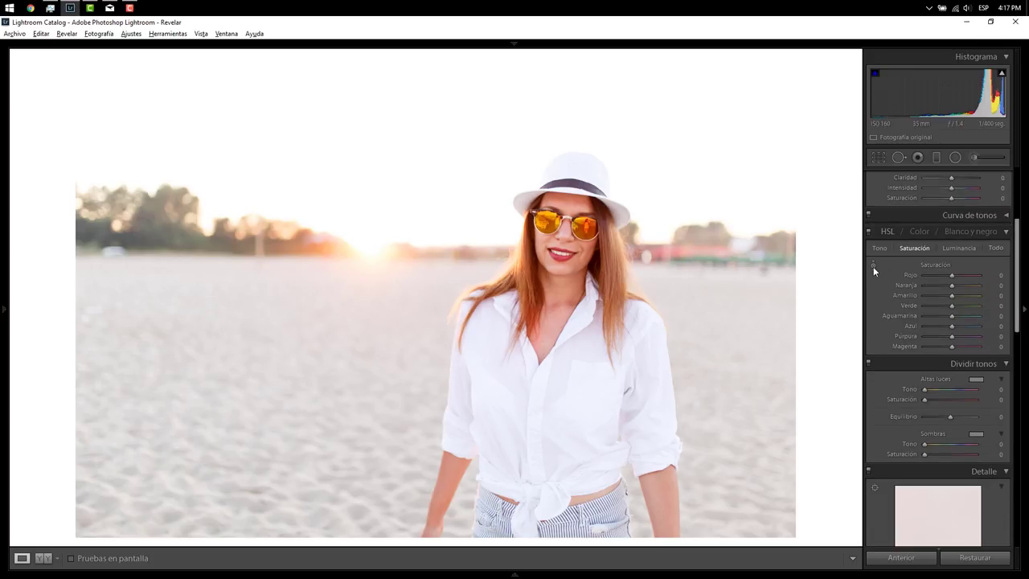
# Step: Test HSL targeted saturation on the hair, then reset red and orange saturation to 0
pyautogui.click(873, 266)
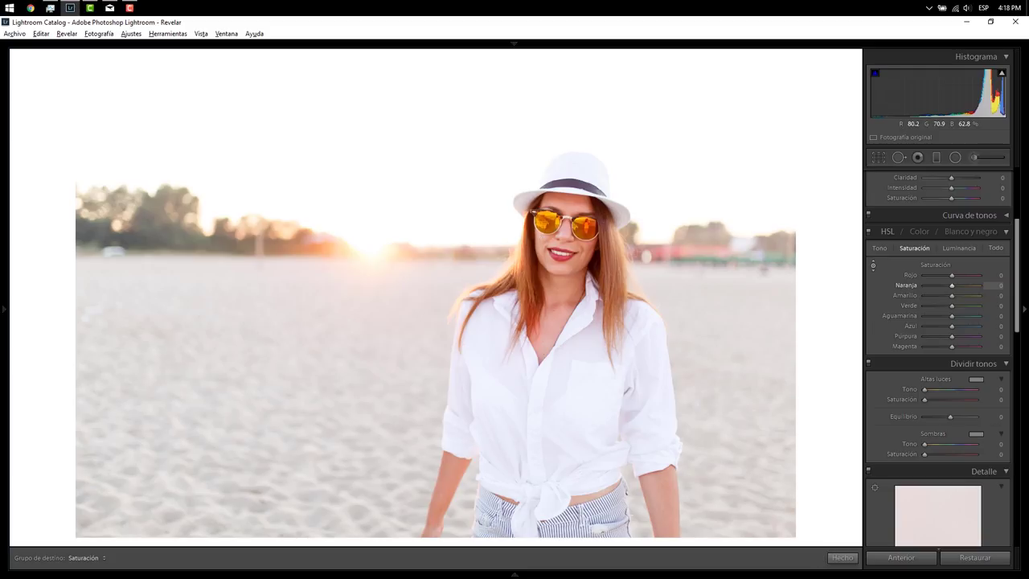
pyautogui.moveTo(546, 249); pyautogui.dragTo(547, 334)
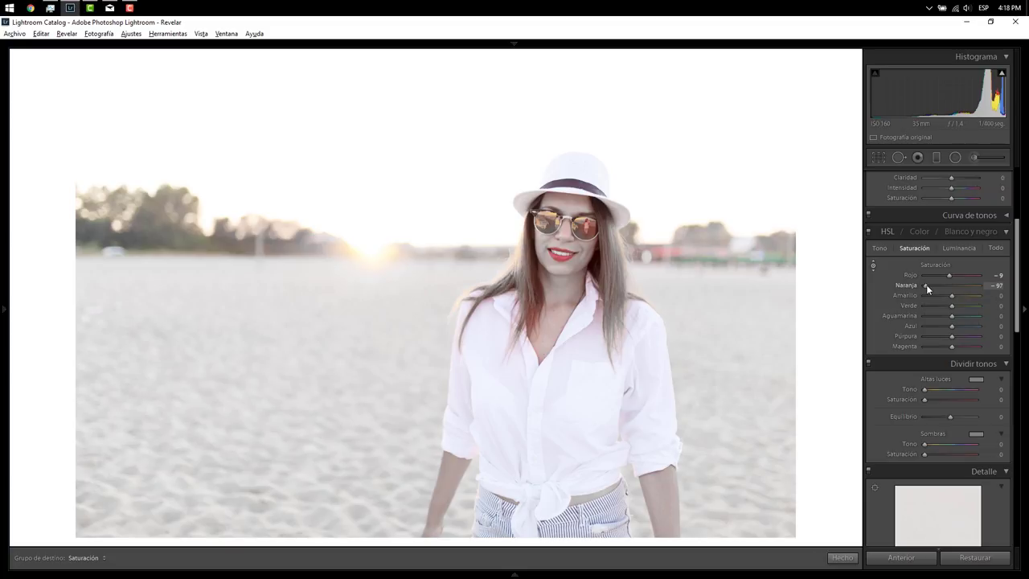
pyautogui.moveTo(925, 285); pyautogui.dragTo(953, 289)
pyautogui.doubleClick(948, 283)
# Step: Pick a warm split-tone highlight colour at hue 51
pyautogui.click(977, 380)
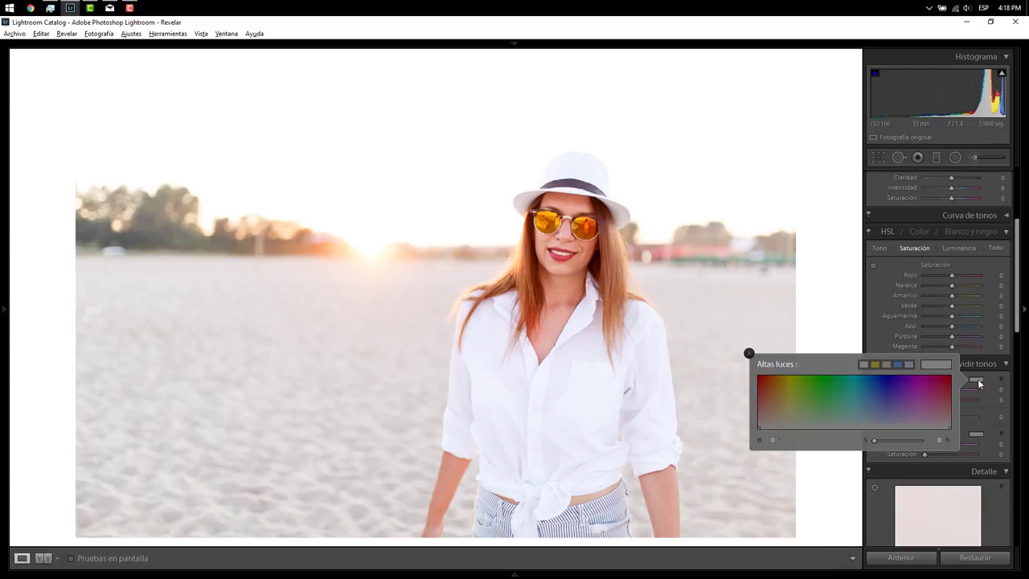
pyautogui.click(794, 377)
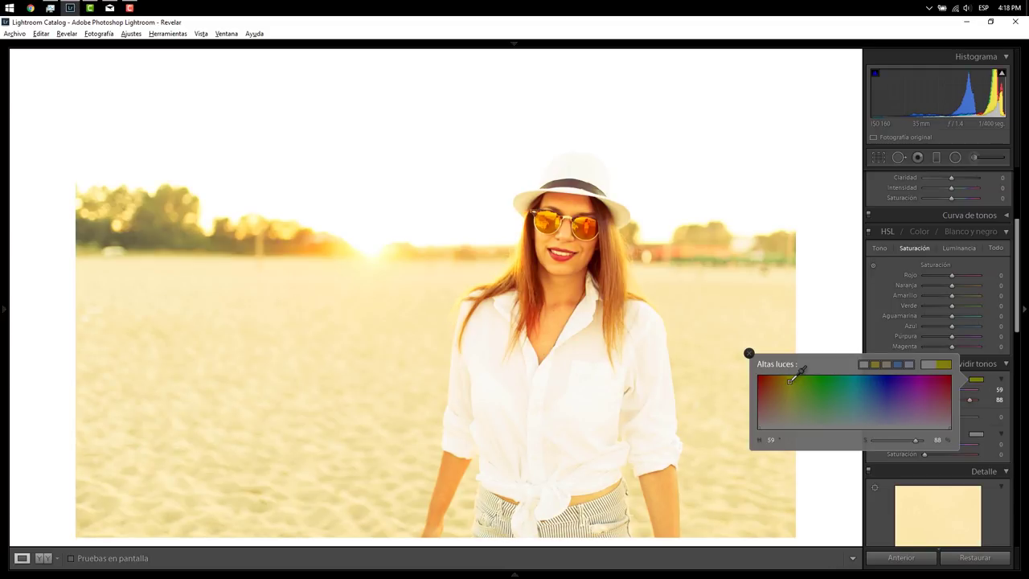
pyautogui.moveTo(795, 379); pyautogui.dragTo(788, 381)
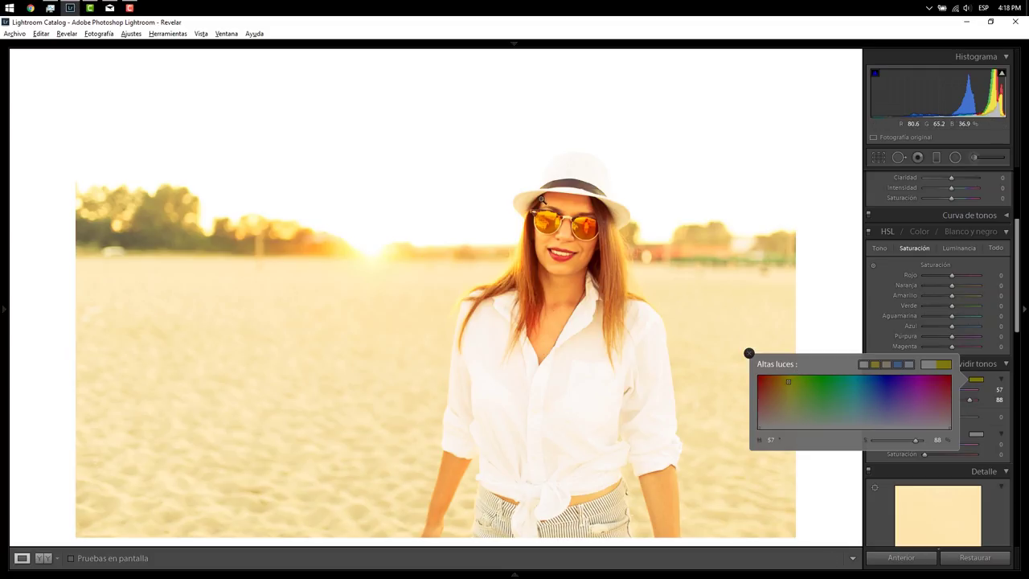
pyautogui.moveTo(789, 381); pyautogui.dragTo(786, 380)
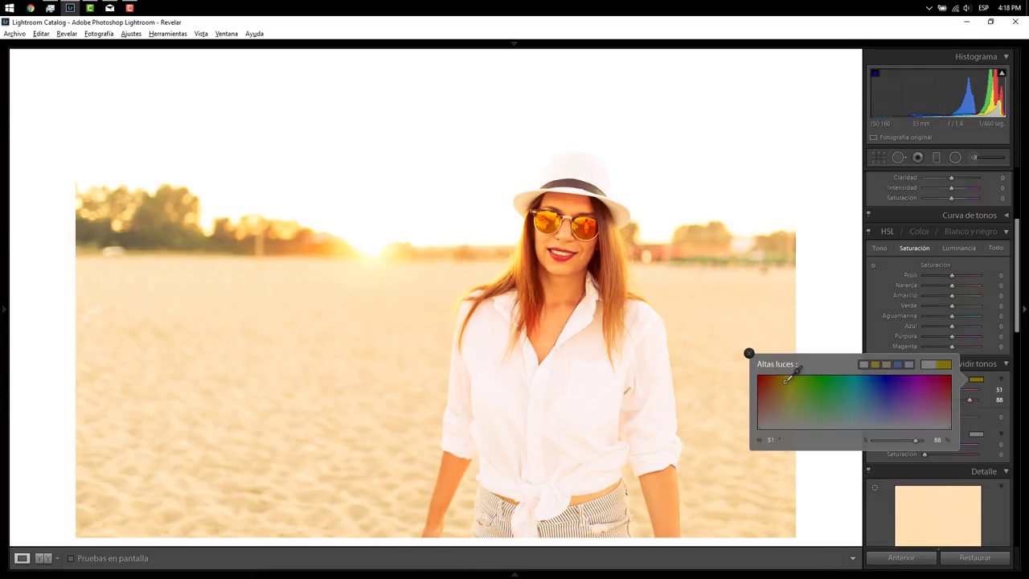
# Step: Set highlight saturation 35 and balance −71, then toggle split toning off and on to compare
pyautogui.moveTo(912, 442)
pyautogui.mouseDown()
pyautogui.moveTo(898, 440)
pyautogui.moveTo(957, 432)
pyautogui.moveTo(973, 407)
pyautogui.moveTo(957, 417)
pyautogui.moveTo(976, 419)
pyautogui.mouseUp()
pyautogui.moveTo(953, 415); pyautogui.dragTo(911, 422)
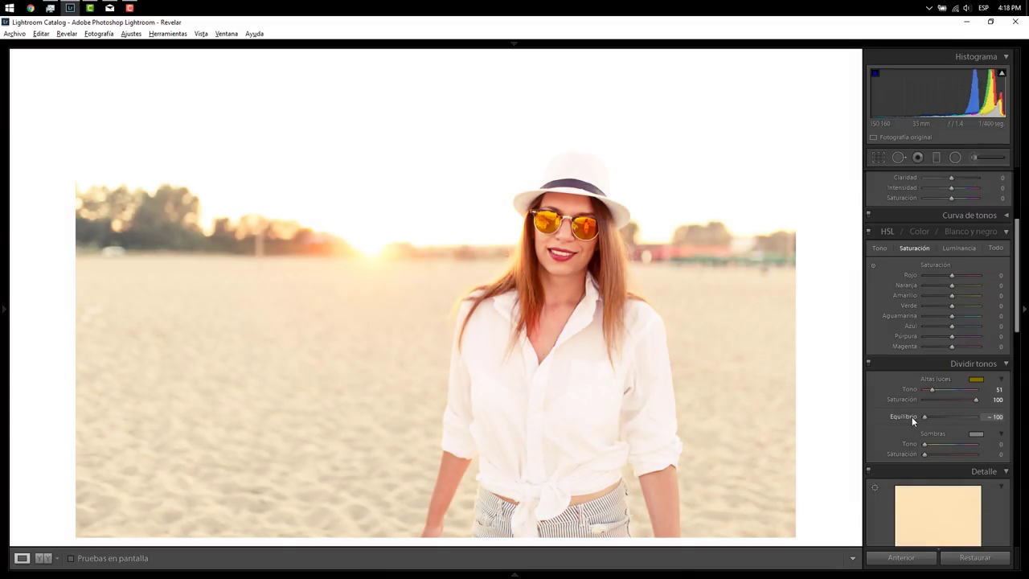
pyautogui.moveTo(920, 418); pyautogui.dragTo(931, 417)
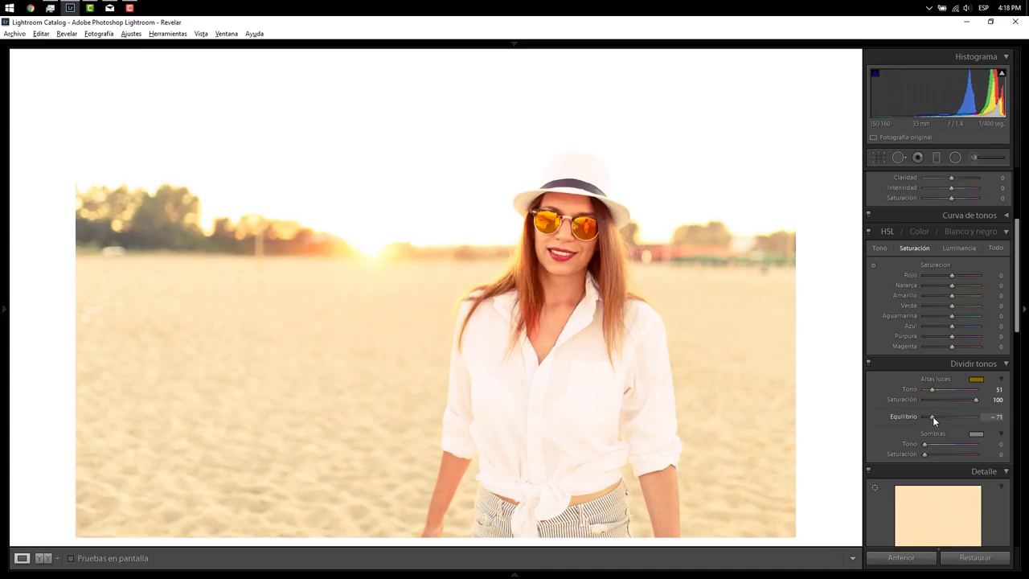
pyautogui.moveTo(974, 401); pyautogui.dragTo(951, 401)
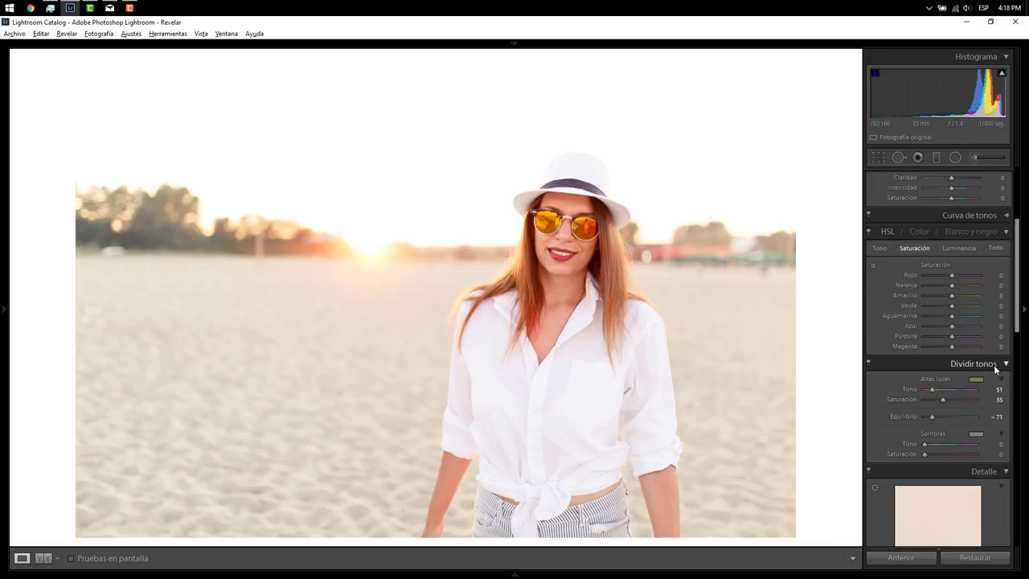
pyautogui.click(867, 364)
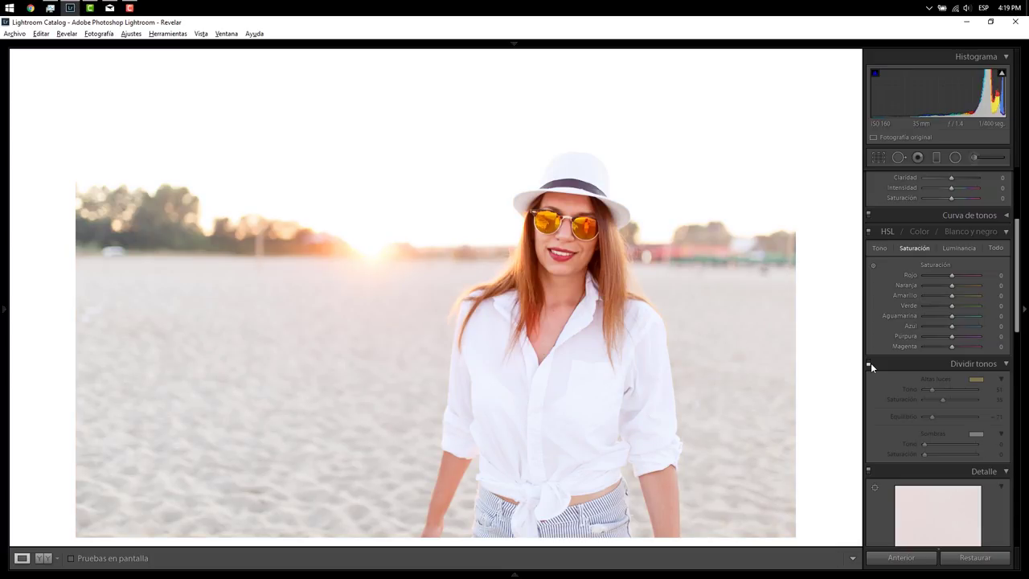
pyautogui.click(869, 364)
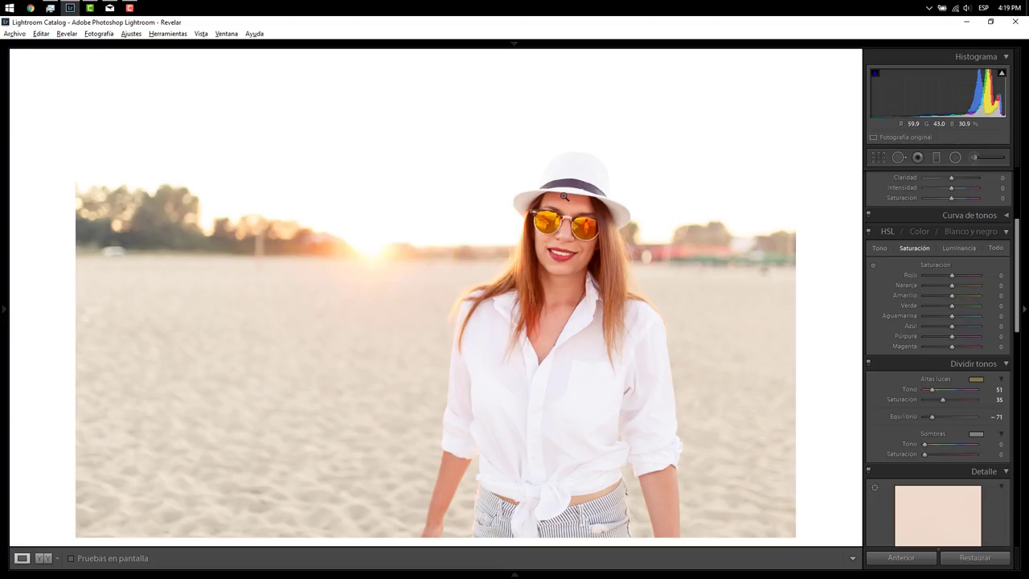
# Step: Set shadows to +25 and blacks to −67 in the Basic panel
pyautogui.scroll(3, 877, 304)
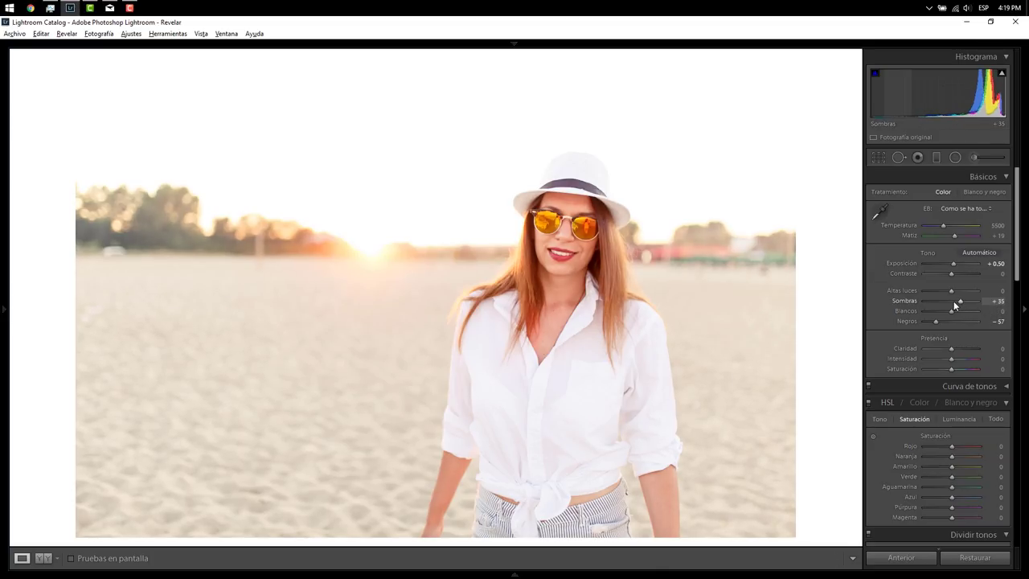
pyautogui.moveTo(954, 303); pyautogui.dragTo(957, 302)
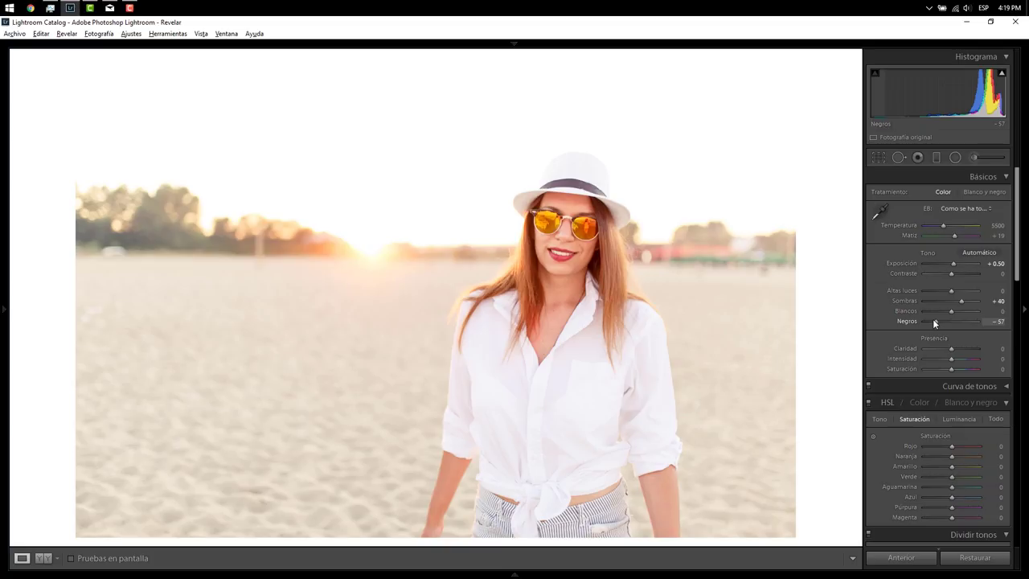
pyautogui.moveTo(933, 322); pyautogui.dragTo(931, 322)
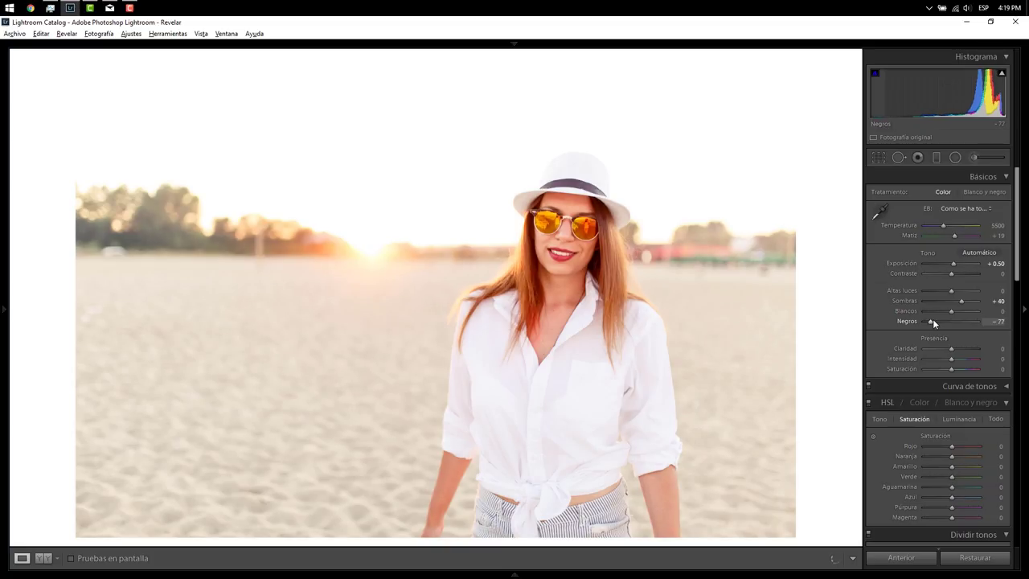
pyautogui.press('Down')
pyautogui.press('Up')
pyautogui.press('Up')
pyautogui.press('Up')
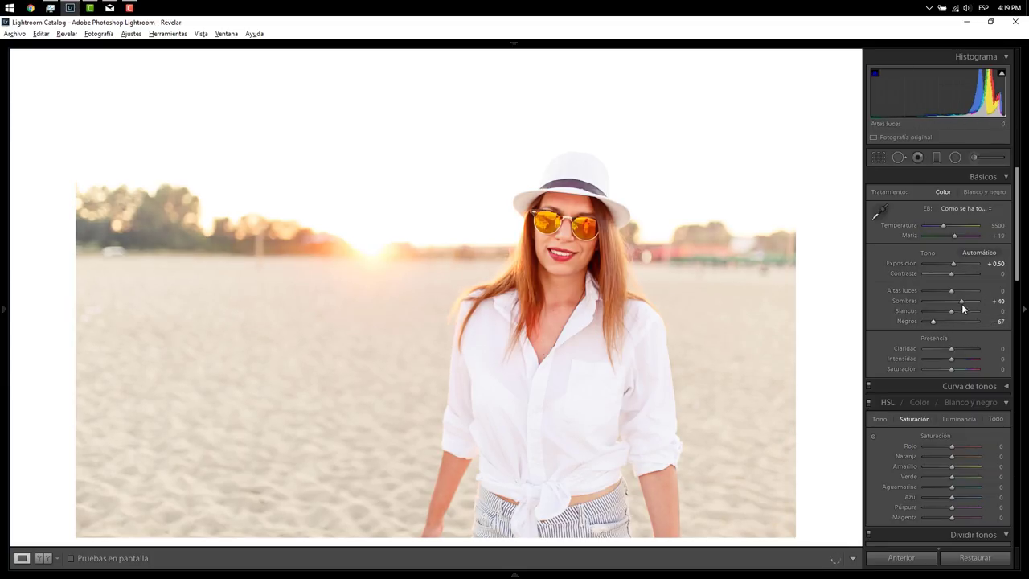
pyautogui.press('Down')
pyautogui.press('Down')
pyautogui.press('Down')
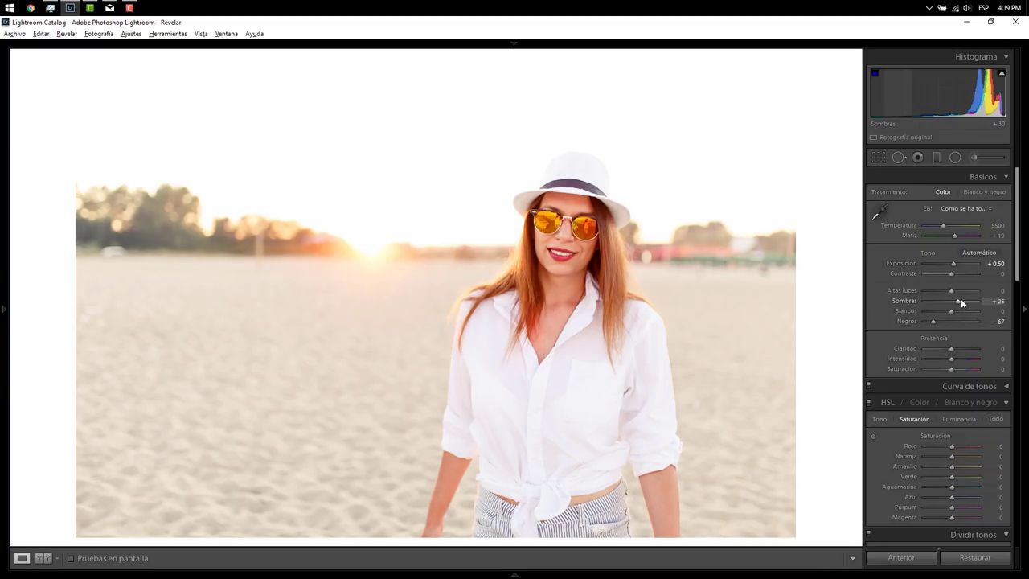
# Step: Set red saturation to +30 and orange saturation to −20
pyautogui.moveTo(953, 447)
pyautogui.mouseDown()
pyautogui.moveTo(997, 446)
pyautogui.moveTo(997, 404)
pyautogui.moveTo(957, 406)
pyautogui.mouseUp()
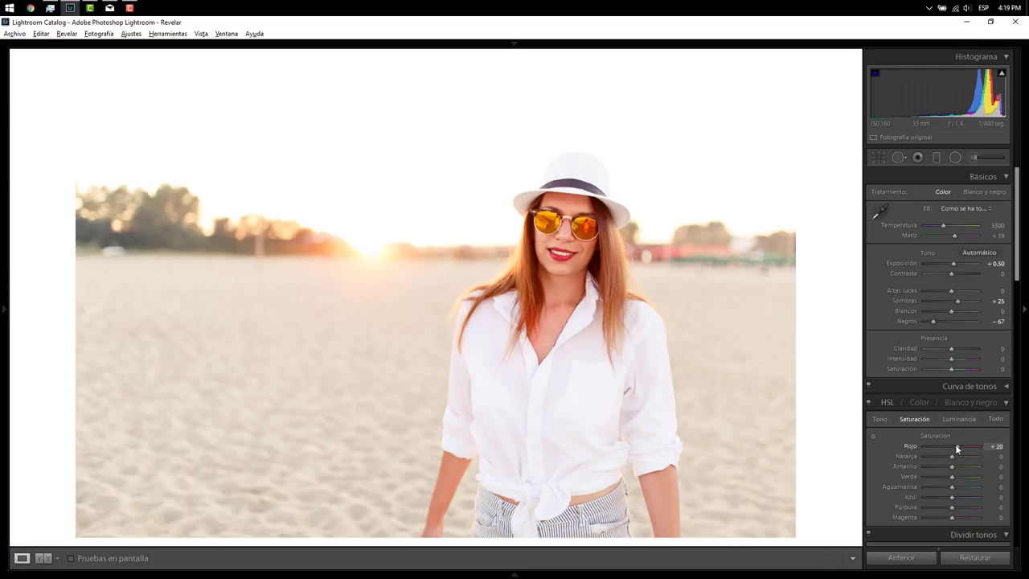
pyautogui.moveTo(956, 448); pyautogui.dragTo(959, 447)
pyautogui.press('Down')
pyautogui.press('Down')
pyautogui.press('Down')
# Step: Zoom into the shirt knot to inspect detail, then return to the full photo
pyautogui.click(516, 455)
pyautogui.moveTo(546, 500); pyautogui.dragTo(509, 289)
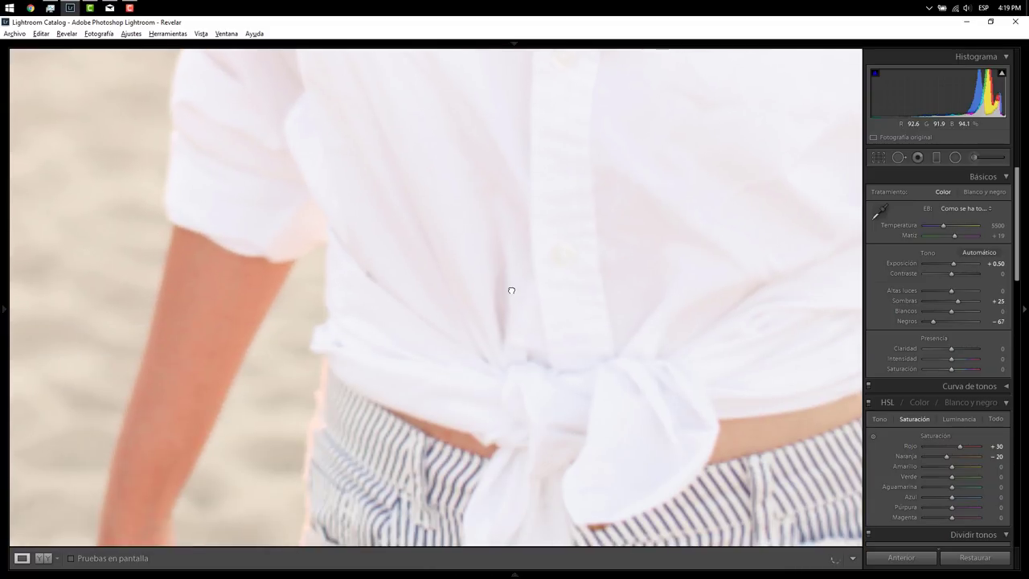
pyautogui.click(643, 293)
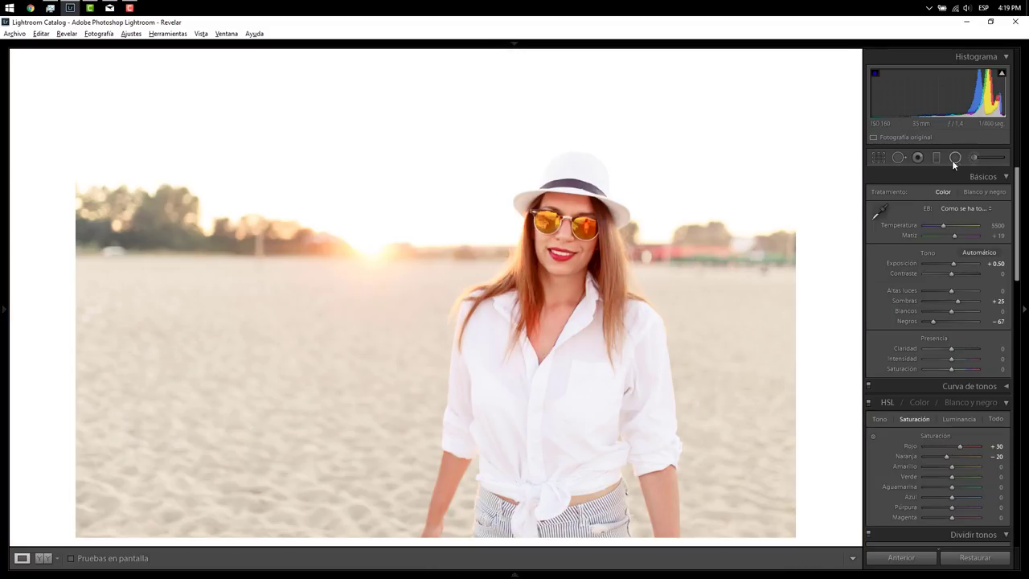
# Step: Show clipping and draw a sky graduated filter with highlights at −77, levelled and lowered
pyautogui.click(1002, 75)
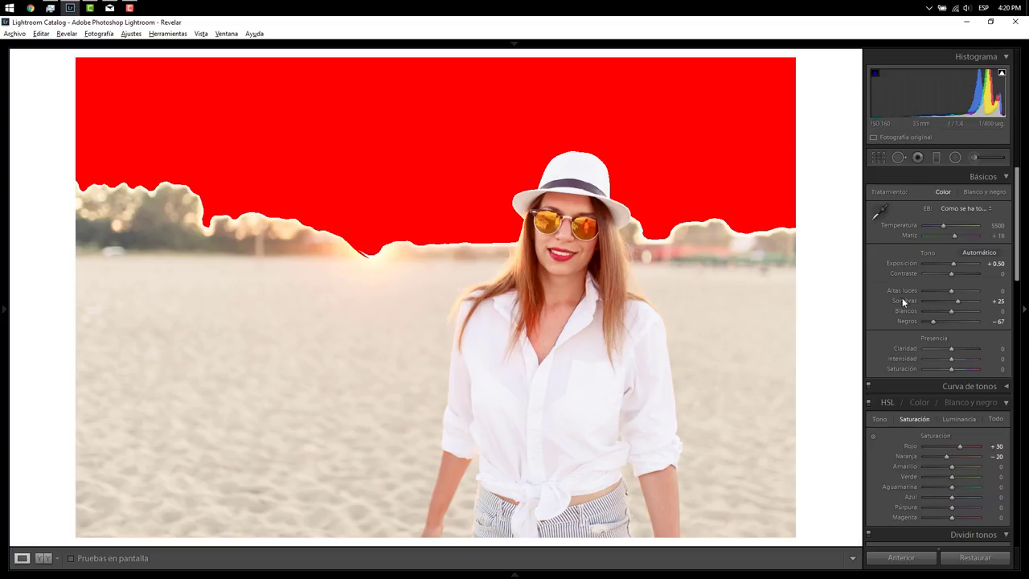
pyautogui.click(935, 158)
pyautogui.moveTo(410, 158); pyautogui.dragTo(509, 294)
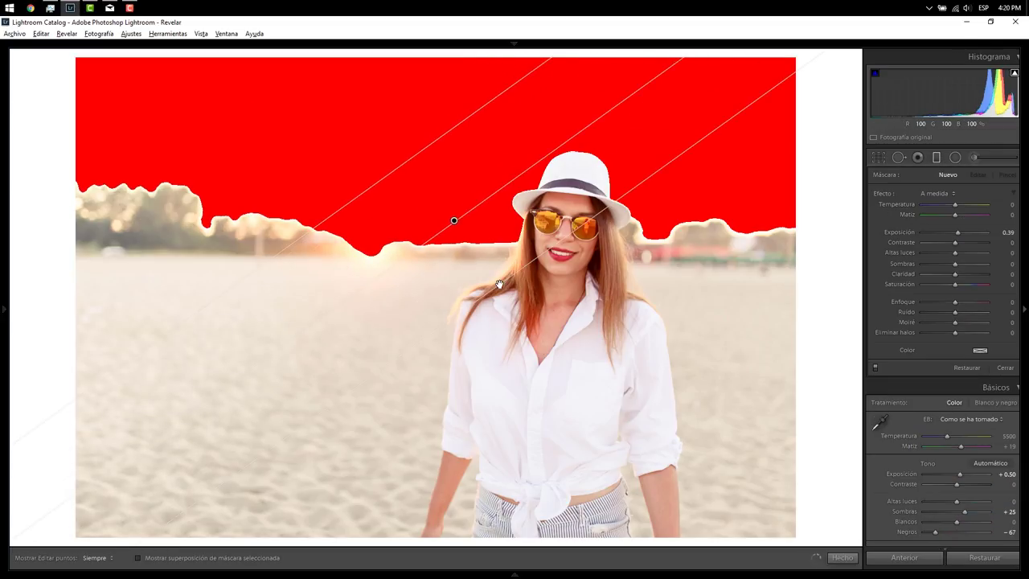
pyautogui.doubleClick(958, 233)
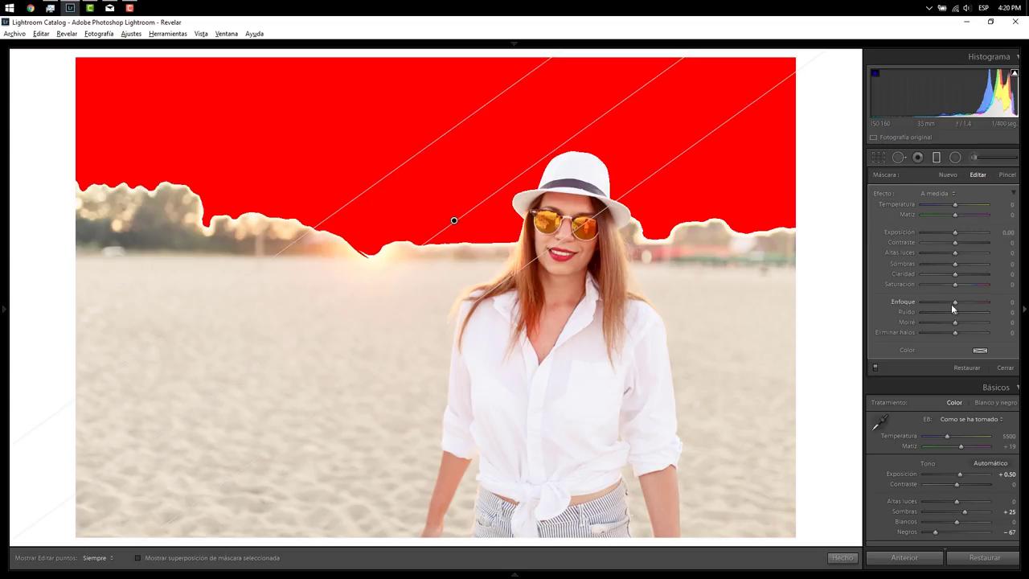
pyautogui.moveTo(929, 253)
pyautogui.mouseDown()
pyautogui.moveTo(882, 256)
pyautogui.moveTo(929, 252)
pyautogui.mouseUp()
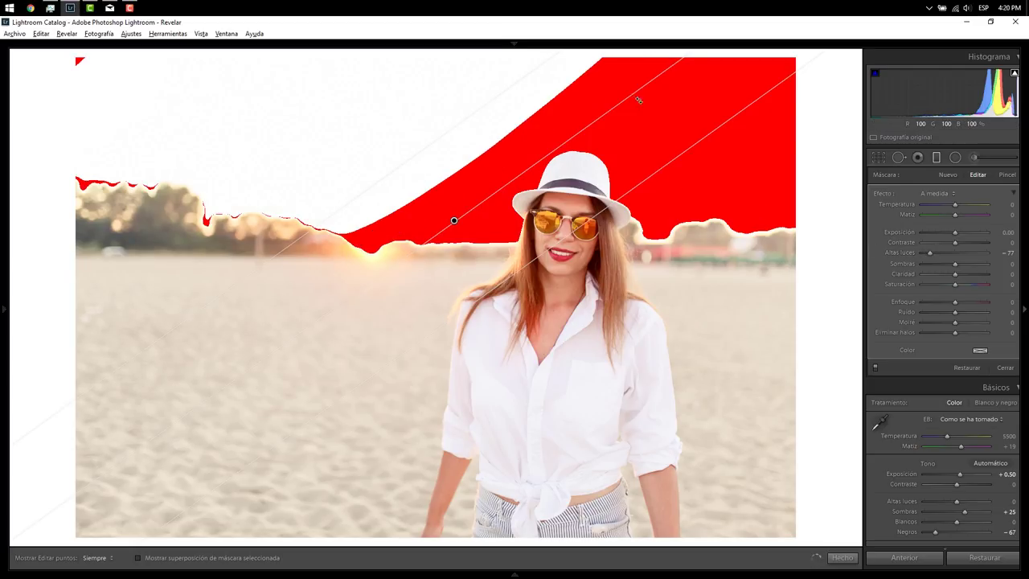
pyautogui.moveTo(637, 99); pyautogui.dragTo(670, 177)
pyautogui.moveTo(454, 220); pyautogui.dragTo(494, 313)
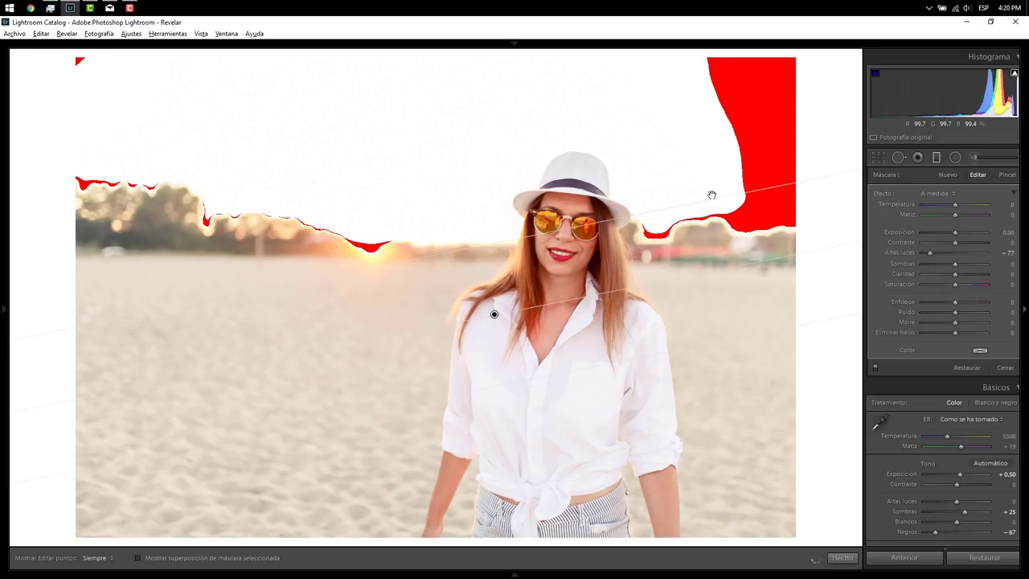
# Step: Add and position a second diagonal graduated filter over the sky, then reselect the first
pyautogui.moveTo(781, 165); pyautogui.dragTo(666, 318)
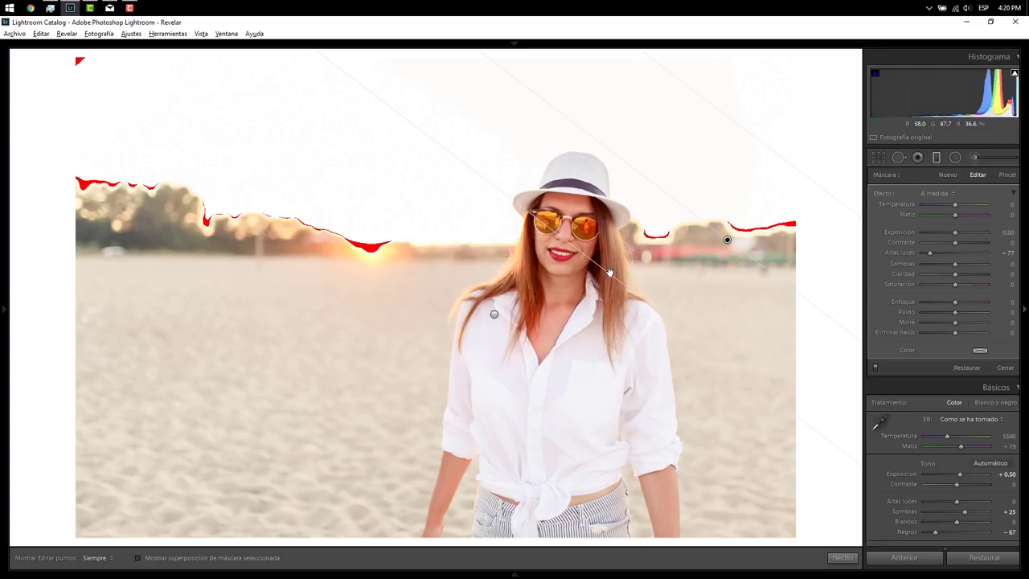
pyautogui.moveTo(624, 262); pyautogui.dragTo(598, 315)
pyautogui.click(494, 315)
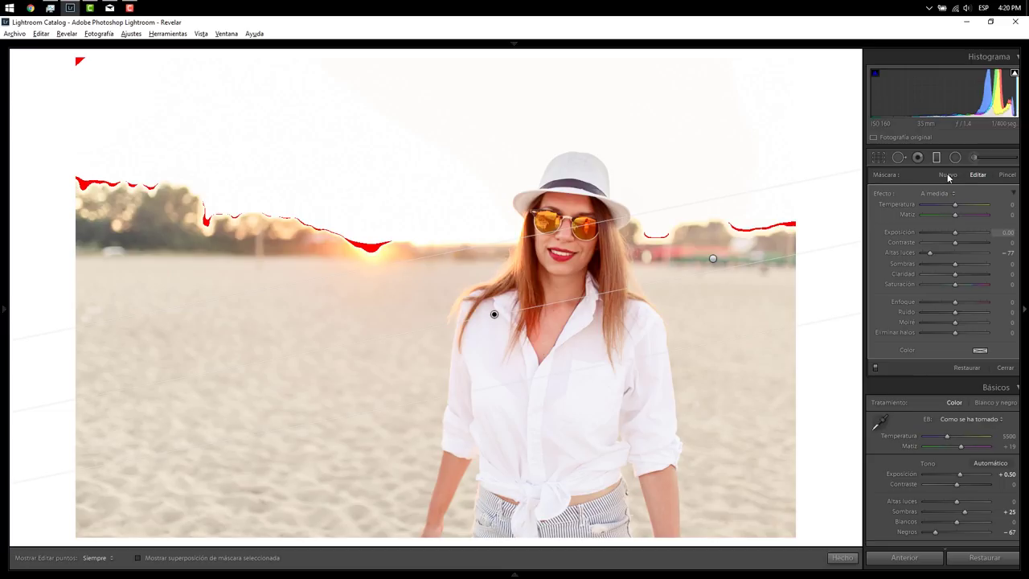
# Step: Erase the graduated filter's mask from the hat's left and right sides with the Borrar brush
pyautogui.click(1008, 174)
pyautogui.click(978, 365)
pyautogui.press('h')
pyautogui.moveTo(555, 179); pyautogui.dragTo(545, 165)
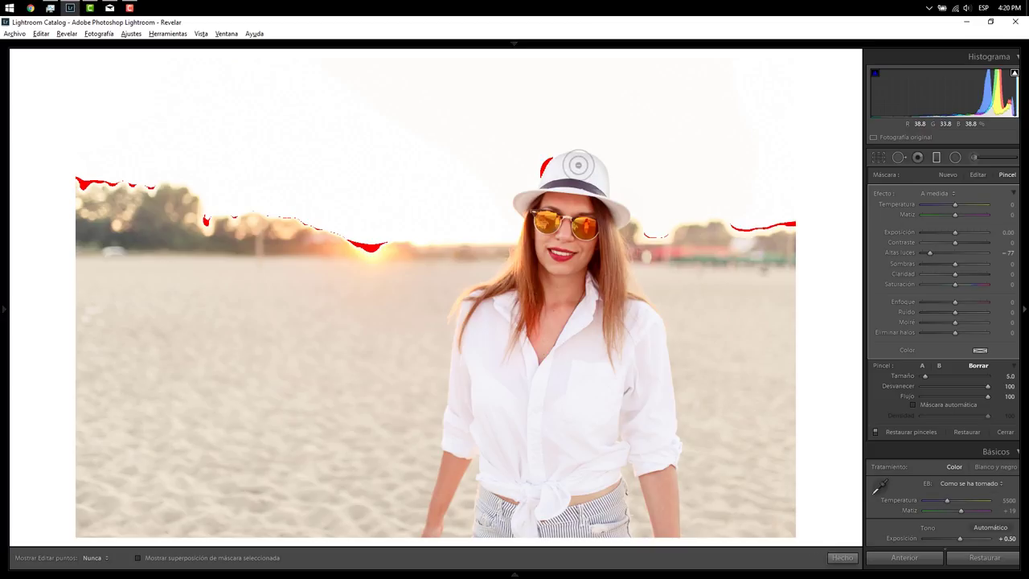
pyautogui.moveTo(576, 165)
pyautogui.mouseDown()
pyautogui.moveTo(584, 162)
pyautogui.moveTo(522, 200)
pyautogui.moveTo(617, 218)
pyautogui.mouseUp()
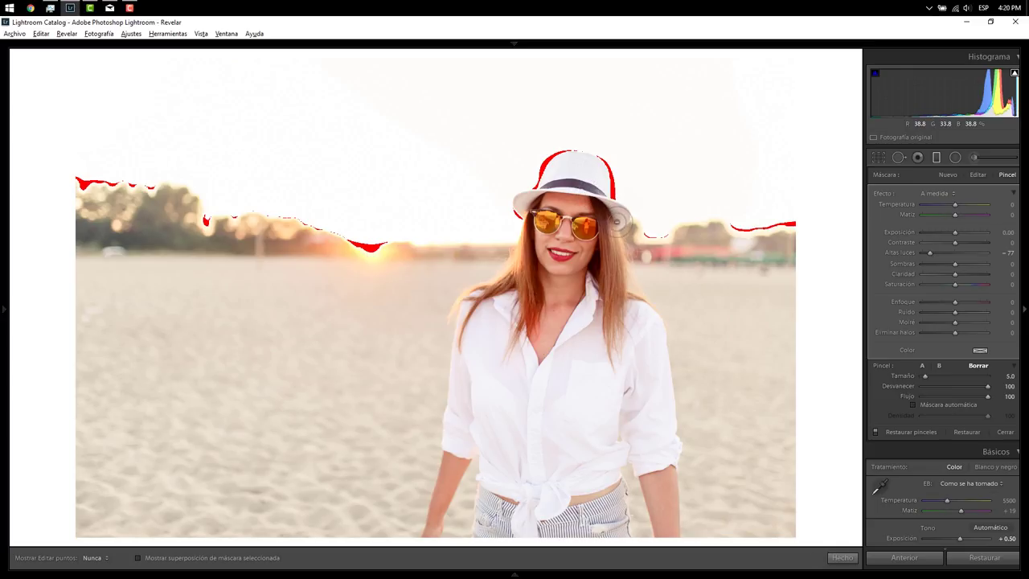
pyautogui.press('h')
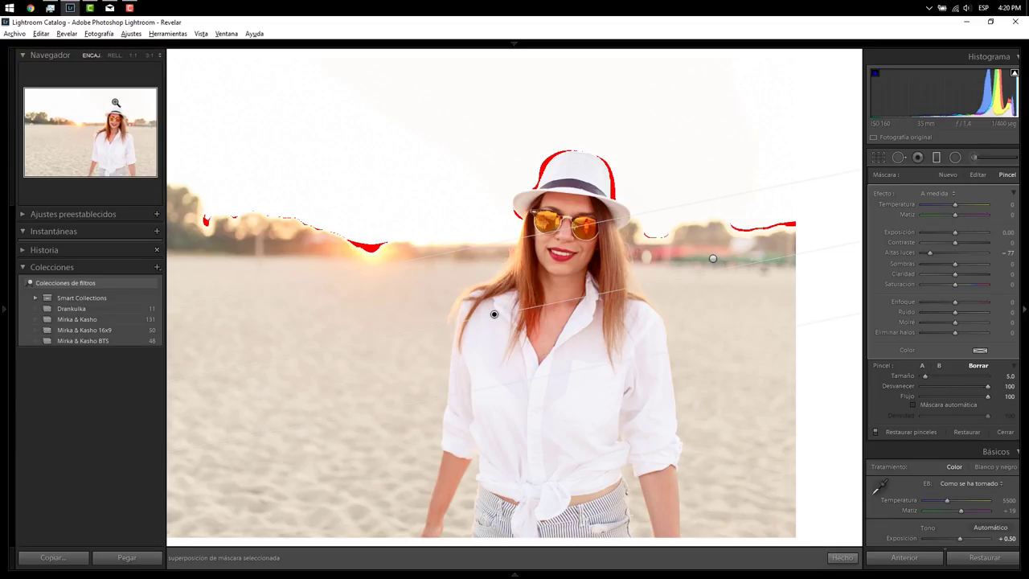
# Step: Zoom to 1:1 on the hat, undo the rough erase stroke and slightly enlarge the brush
pyautogui.click(116, 103)
pyautogui.moveTo(116, 106); pyautogui.dragTo(118, 116)
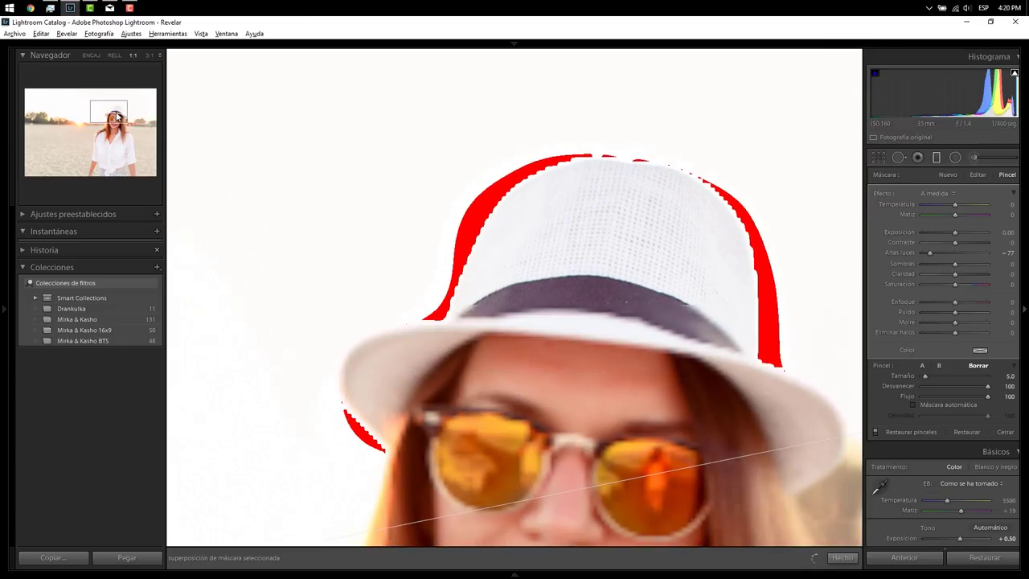
pyautogui.hotkey('ctrl', 'z')
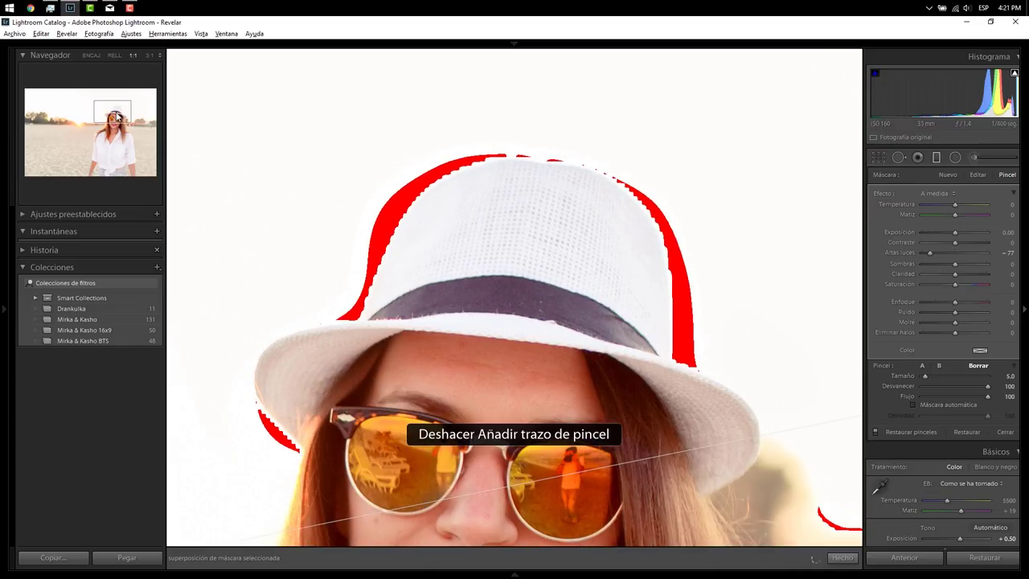
pyautogui.press('F7')
pyautogui.scroll(2, 374, 301)
pyautogui.press('pageup')
pyautogui.press('pageup')
pyautogui.scroll(-1, 380, 313)
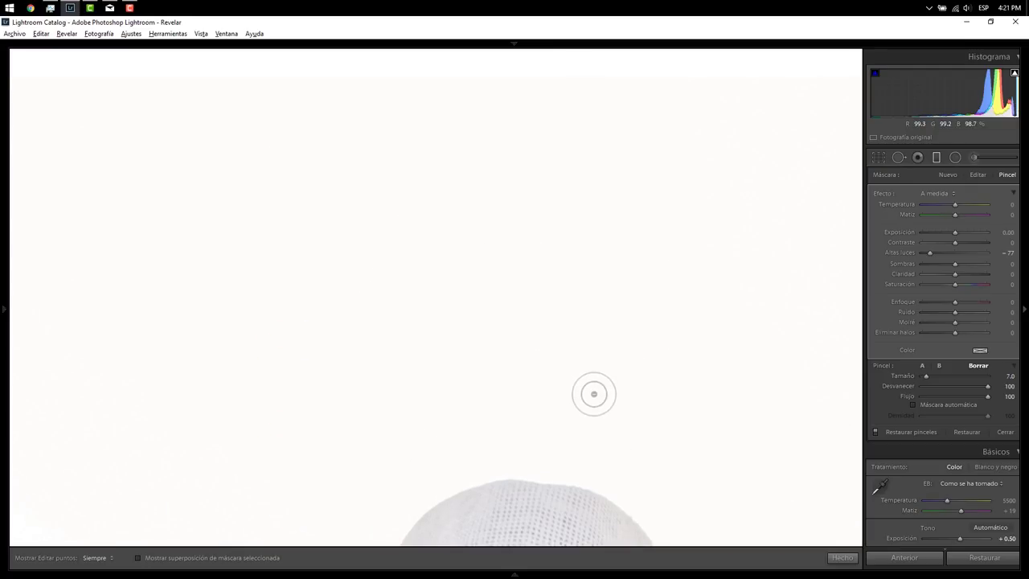
pyautogui.moveTo(4, 287)
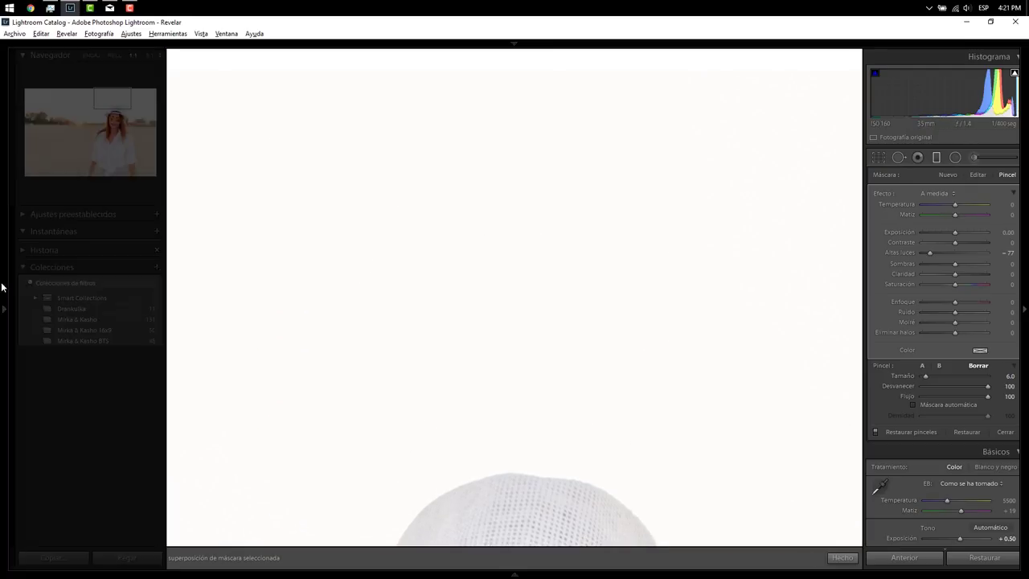
# Step: Erase the filter carefully along the hat's right and top-left edges, enlarging the brush to 18.8
pyautogui.moveTo(119, 110); pyautogui.dragTo(123, 128)
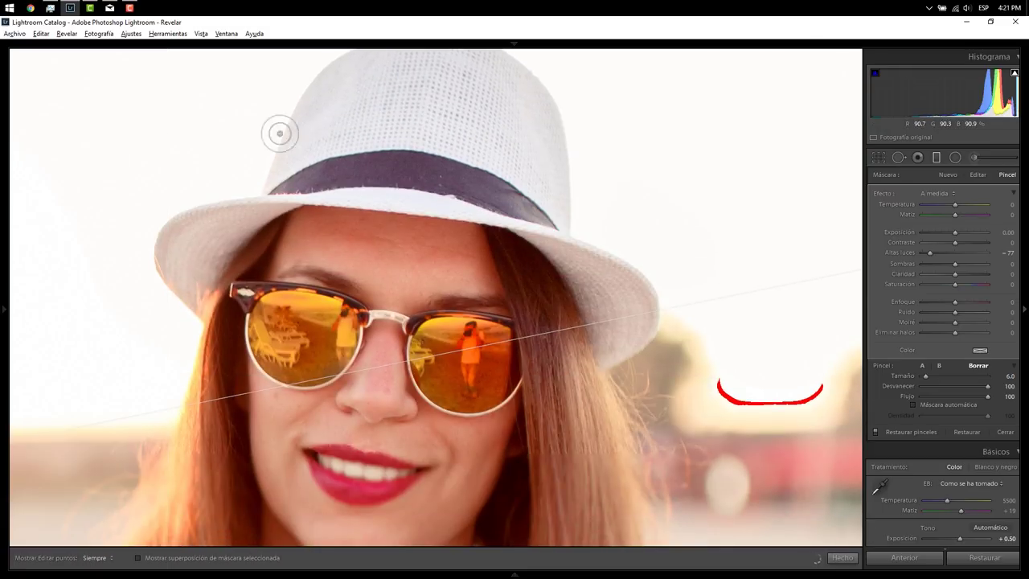
pyautogui.moveTo(126, 122); pyautogui.dragTo(122, 116)
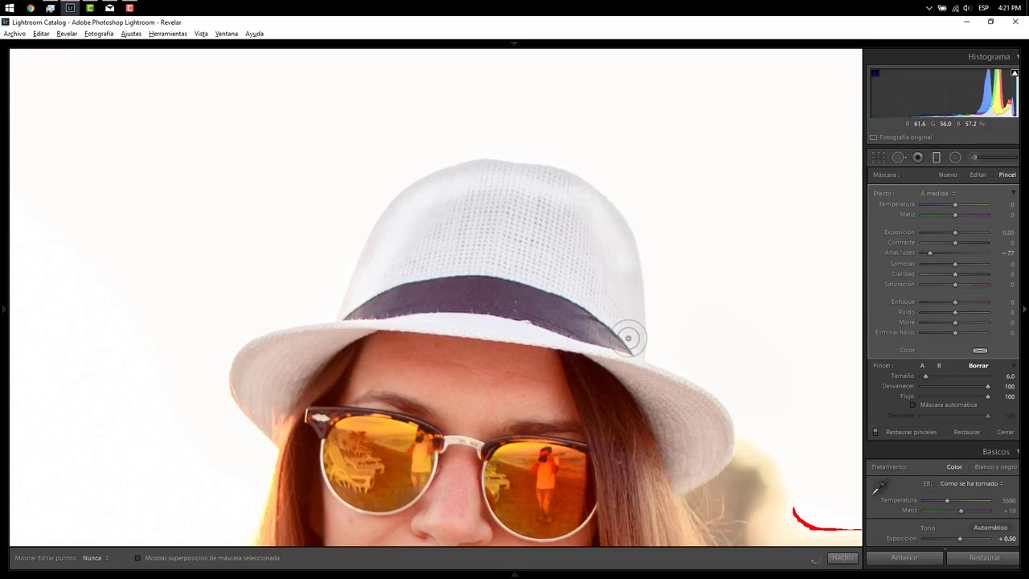
pyautogui.moveTo(635, 306); pyautogui.dragTo(606, 215)
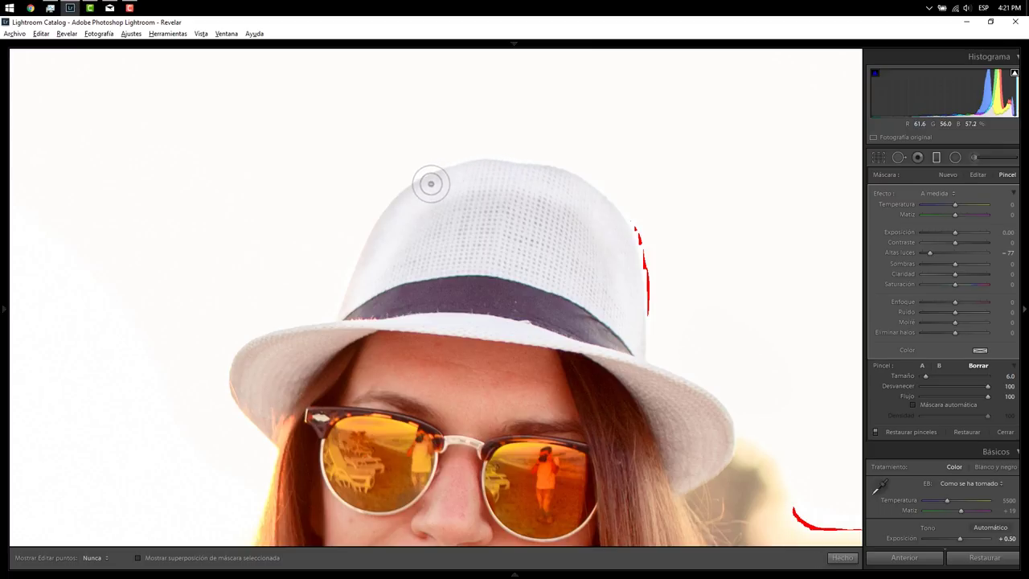
pyautogui.moveTo(397, 198); pyautogui.dragTo(345, 286)
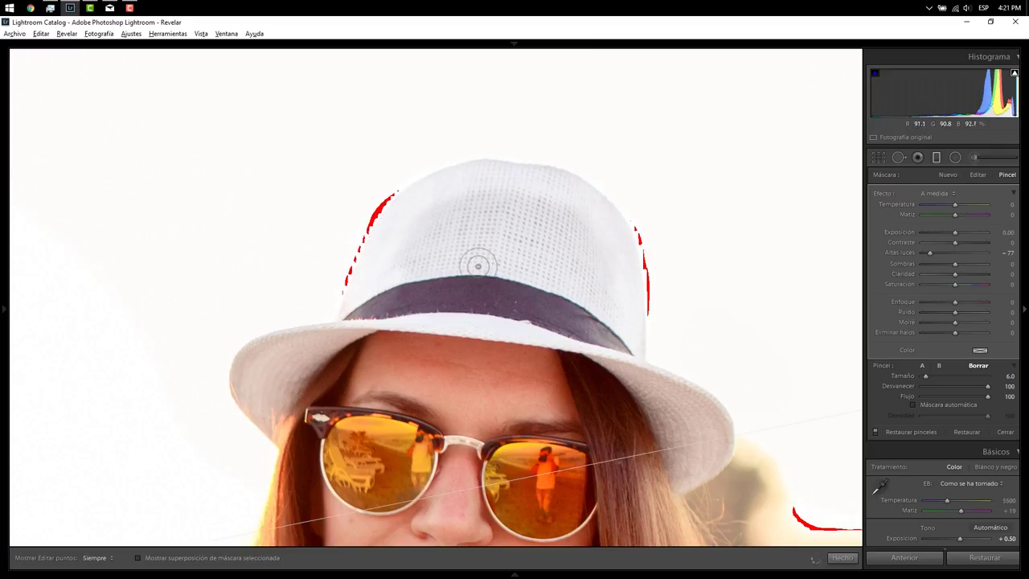
pyautogui.press('h')
pyautogui.moveTo(924, 375); pyautogui.dragTo(934, 375)
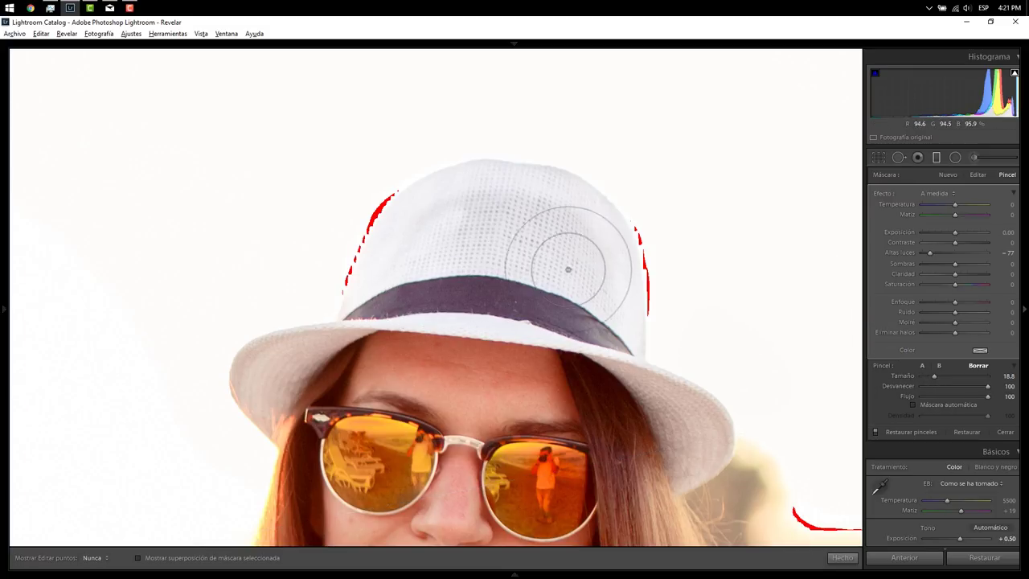
pyautogui.press('h')
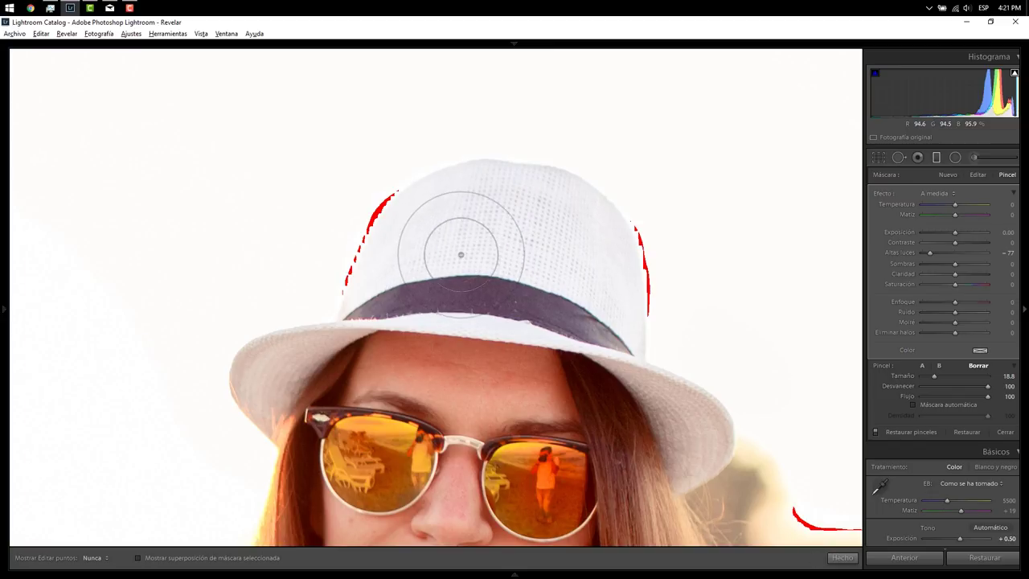
pyautogui.press('h')
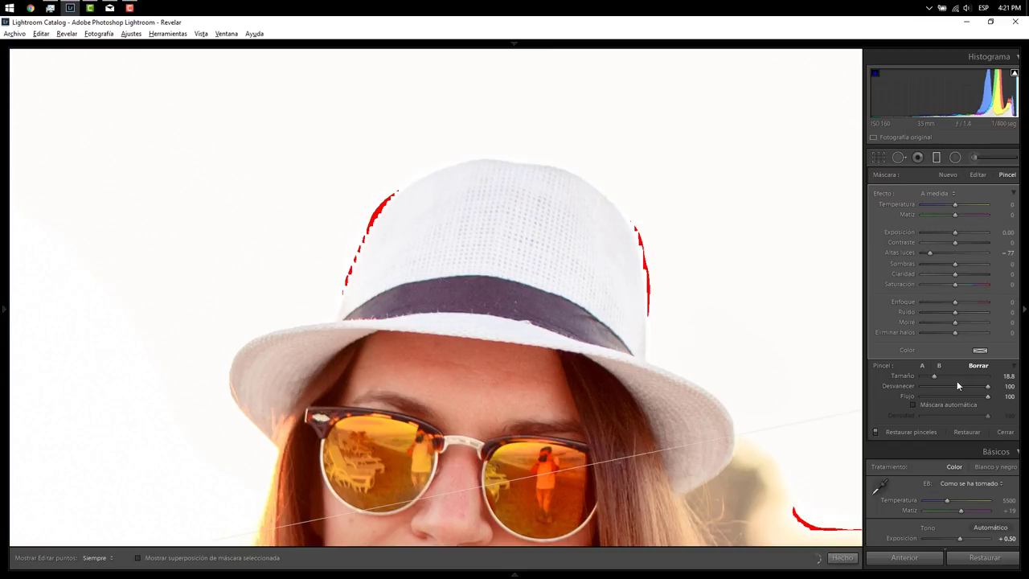
pyautogui.click(922, 365)
# Step: With brush A at size 9 and feather 61, repaint the filter over the clipped hat edges
pyautogui.press('pagedown')
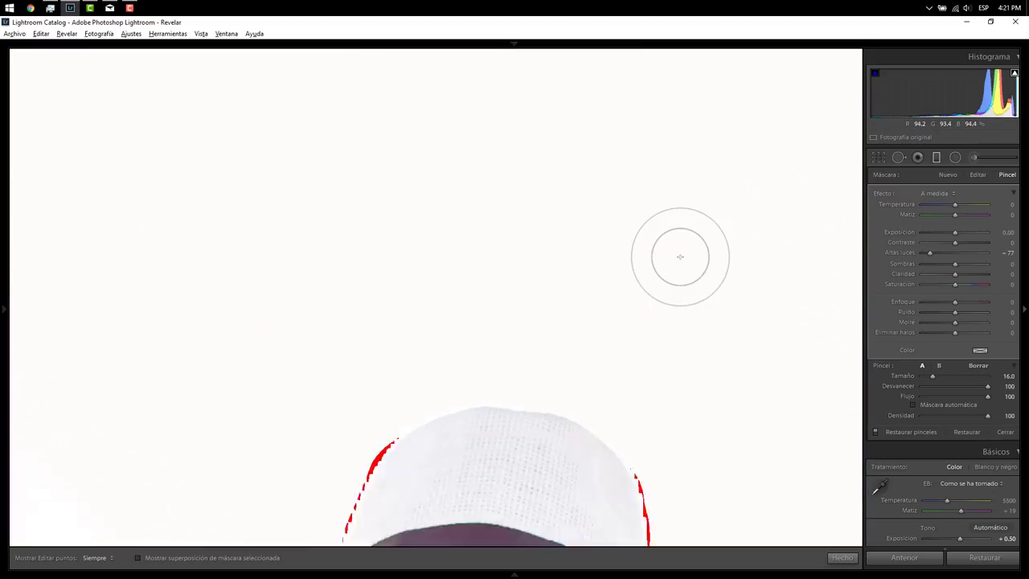
pyautogui.press('pageup')
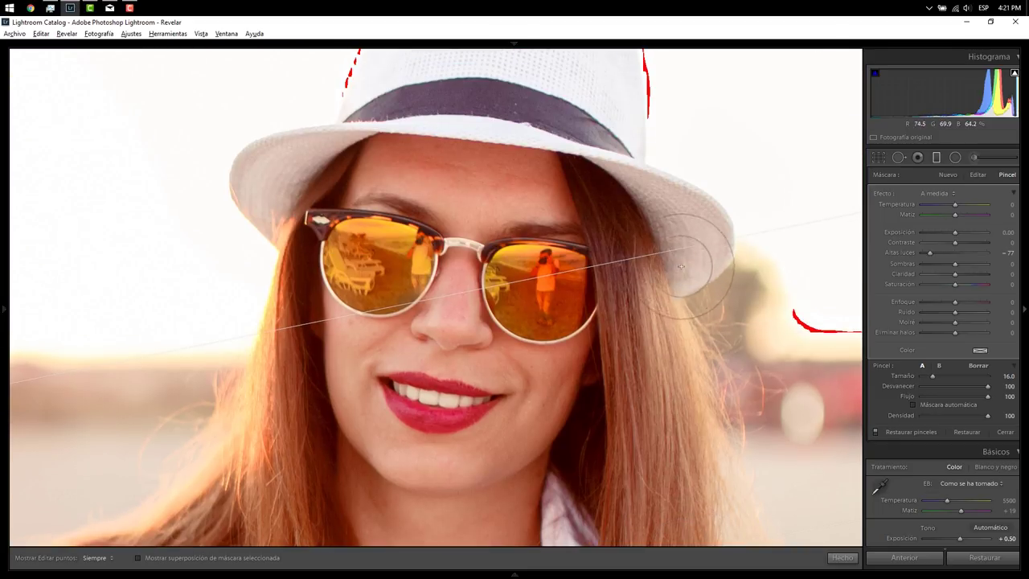
pyautogui.moveTo(930, 377); pyautogui.dragTo(926, 378)
pyautogui.moveTo(987, 386); pyautogui.dragTo(961, 387)
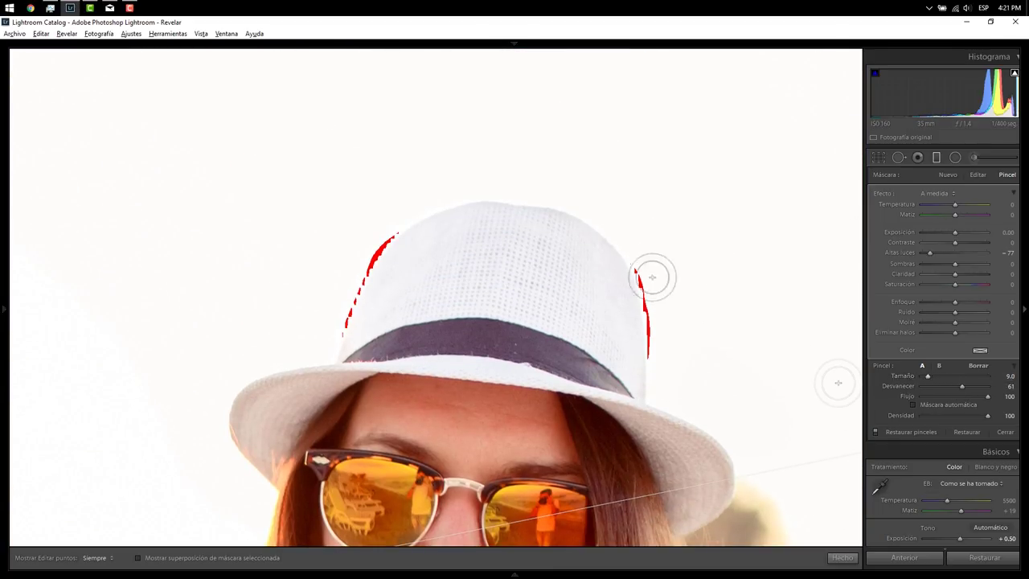
pyautogui.press('h')
pyautogui.moveTo(661, 282); pyautogui.dragTo(667, 330)
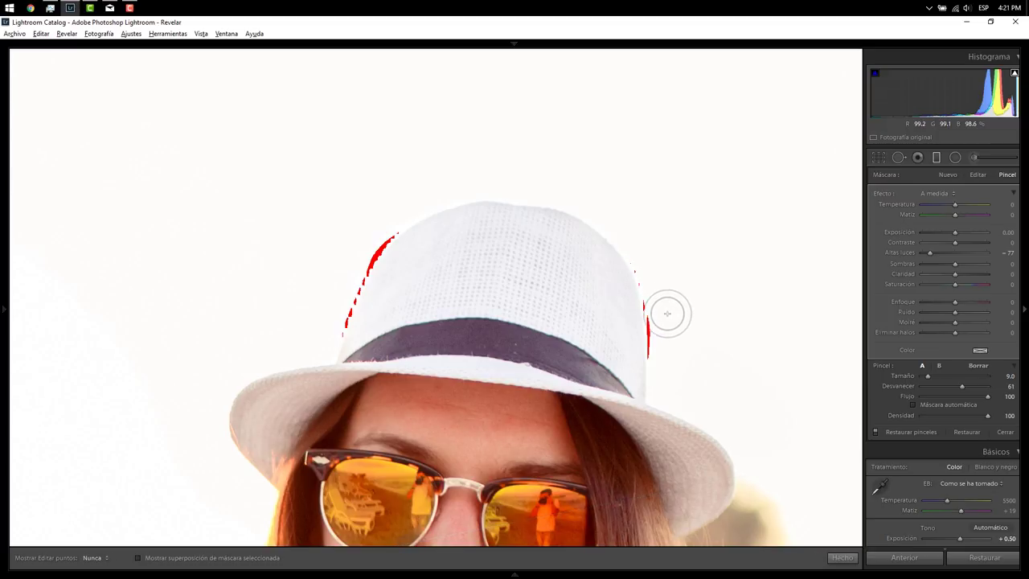
pyautogui.moveTo(667, 330); pyautogui.dragTo(645, 241)
pyautogui.moveTo(396, 212); pyautogui.dragTo(322, 322)
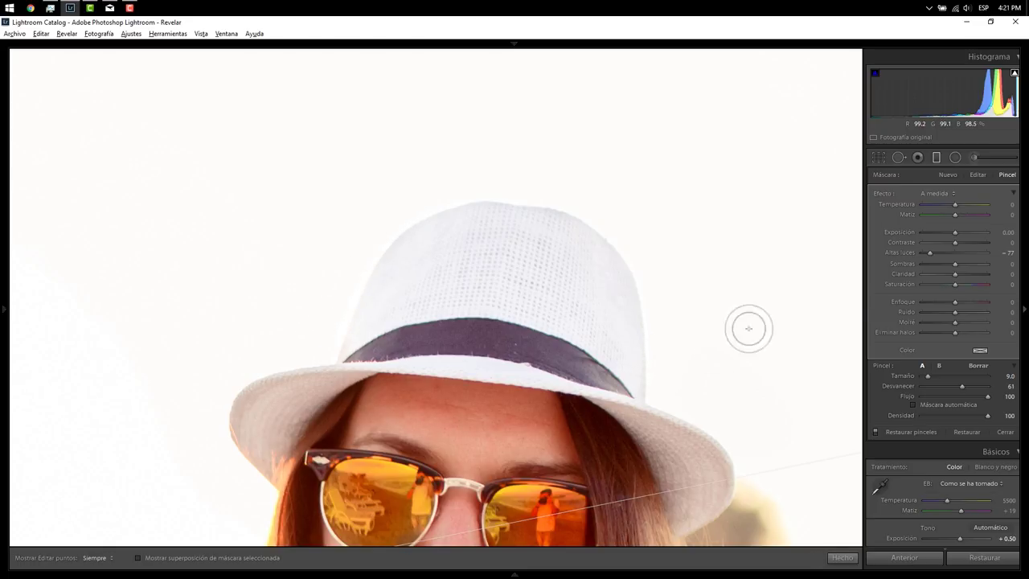
pyautogui.click(977, 367)
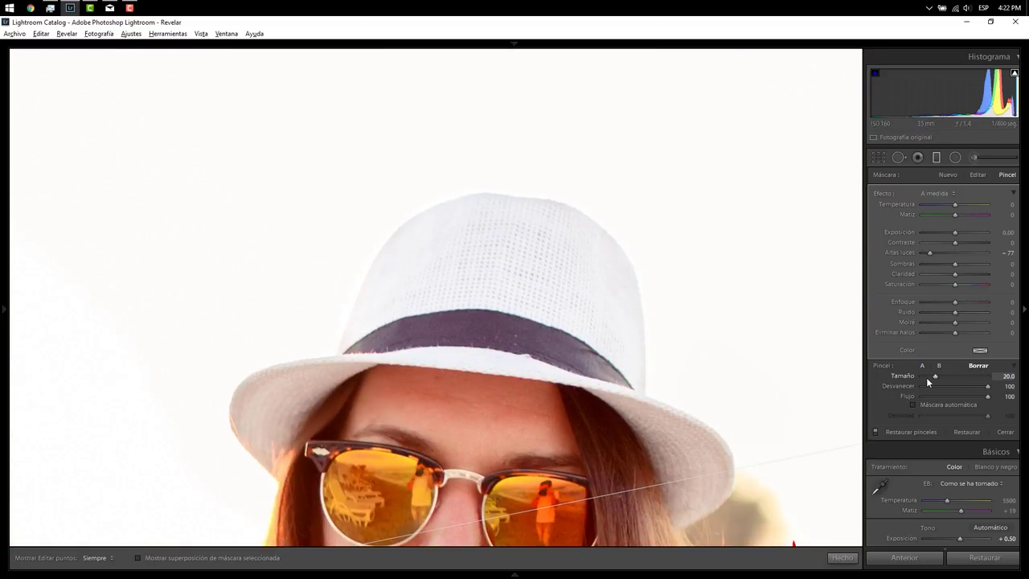
pyautogui.press('h')
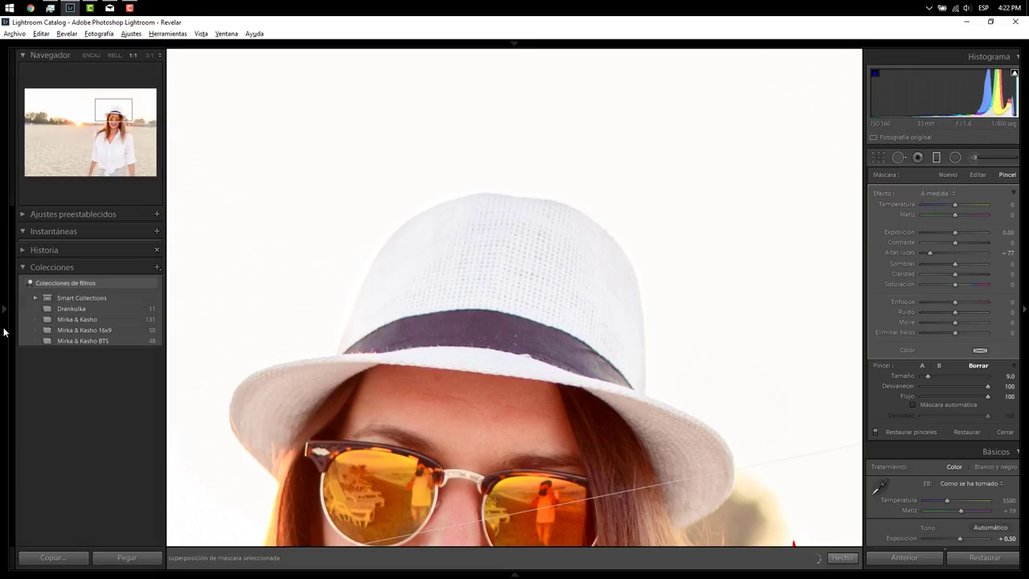
# Step: Fit the photo in view and nudge the graduated filter up and to the right
pyautogui.click(120, 102)
pyautogui.press('z')
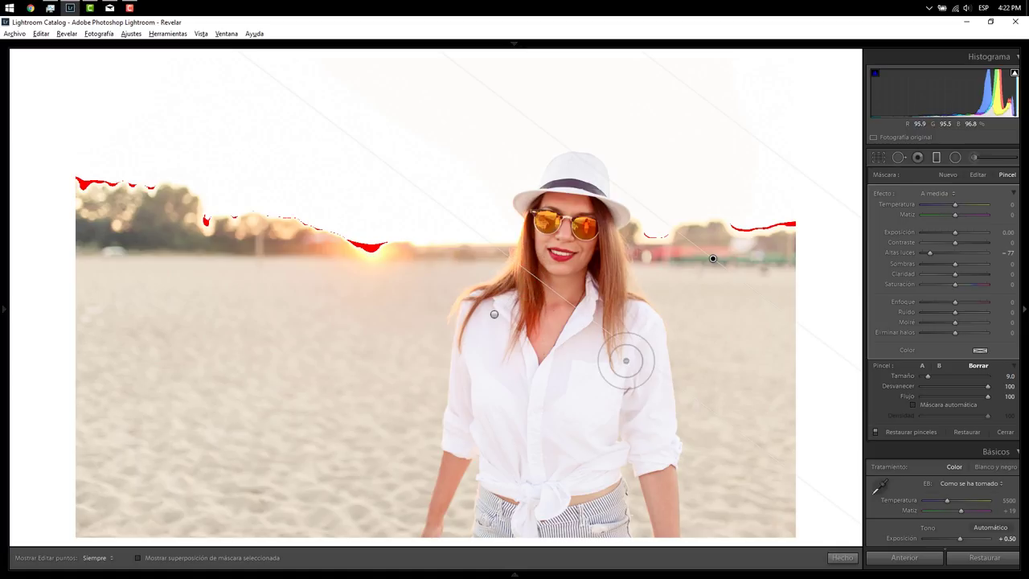
pyautogui.click(977, 175)
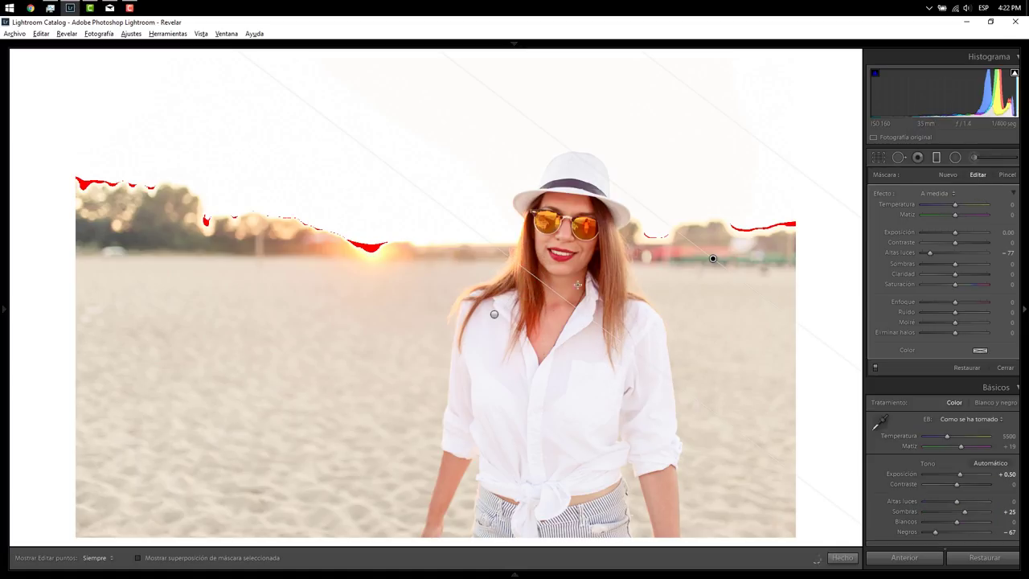
pyautogui.moveTo(593, 291)
pyautogui.mouseDown()
pyautogui.moveTo(640, 231)
pyautogui.moveTo(623, 285)
pyautogui.mouseUp()
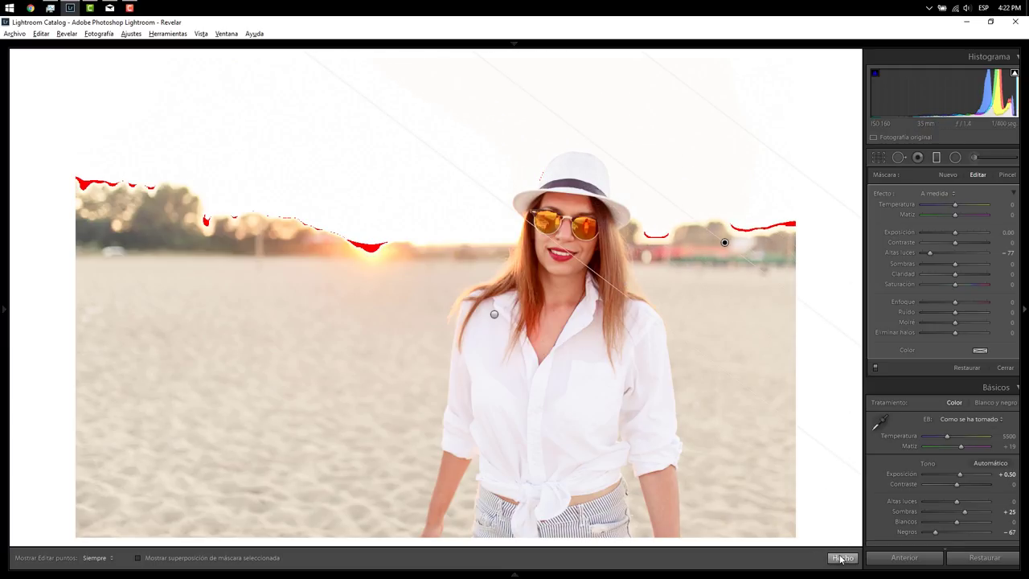
# Step: Apply the graduated filter and start a new adjustment brush with Temperatura 18 and Exposición 0.39
pyautogui.click(842, 557)
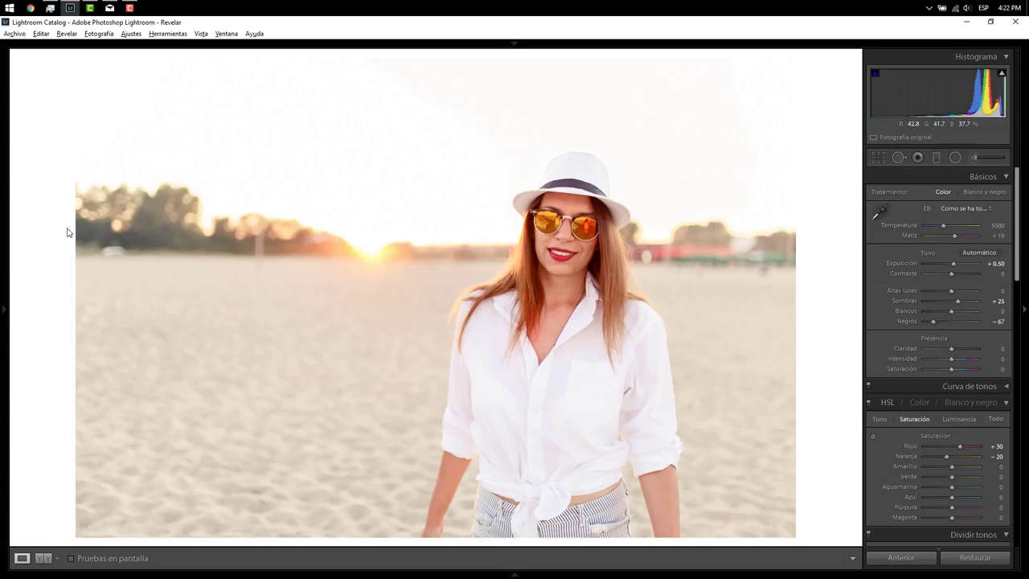
pyautogui.click(981, 156)
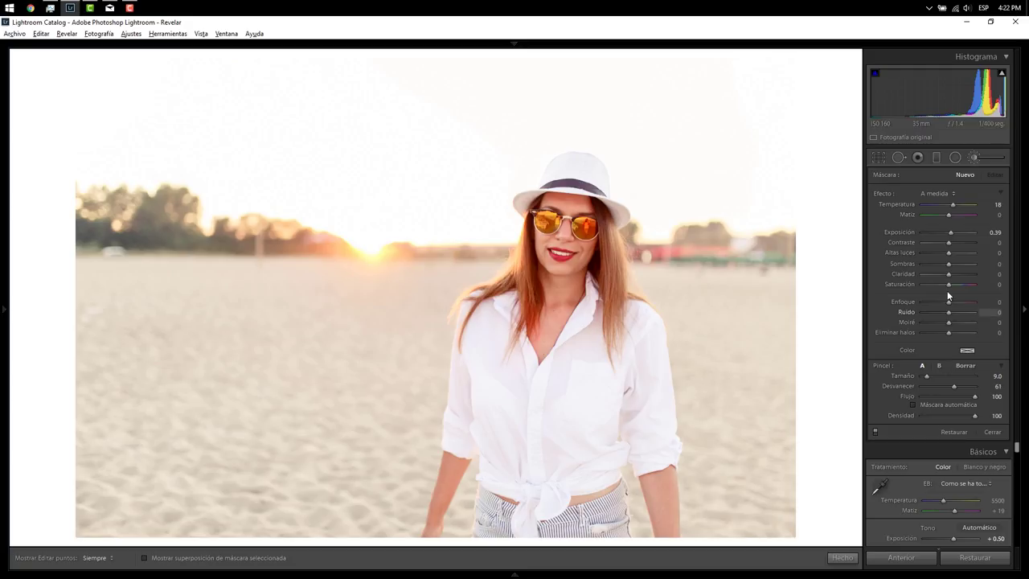
# Step: Set the brush saturation to 10 and make its edge fully feathered
pyautogui.moveTo(948, 285); pyautogui.dragTo(950, 285)
pyautogui.scroll(3, 194, 238)
pyautogui.moveTo(954, 385); pyautogui.dragTo(976, 386)
pyautogui.scroll(5, 253, 269)
# Step: Paint warmth and brightness over the left trees, right background trees and tree line, then close the brush
pyautogui.press('h')
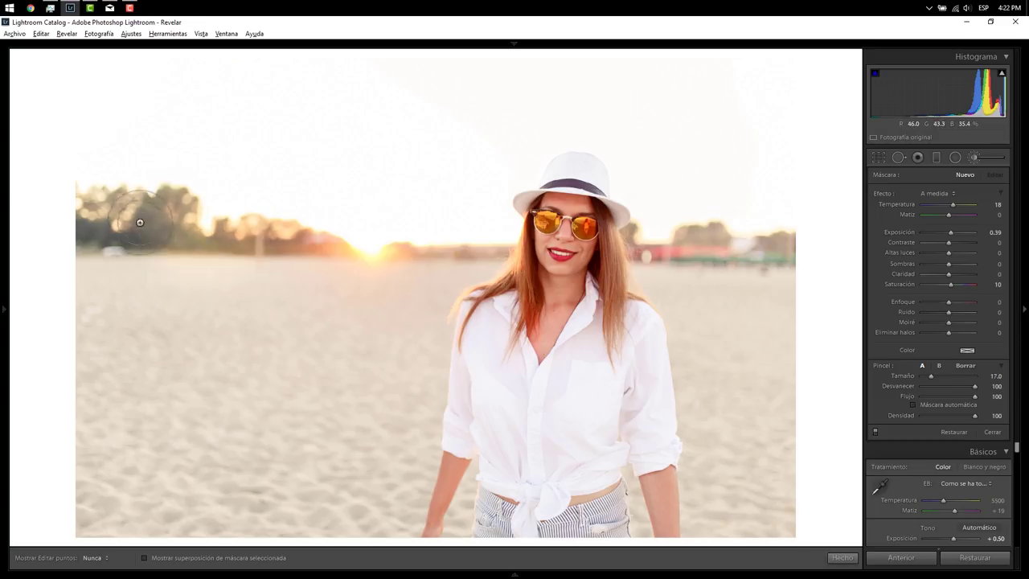
pyautogui.moveTo(89, 234); pyautogui.dragTo(75, 237)
pyautogui.press('h')
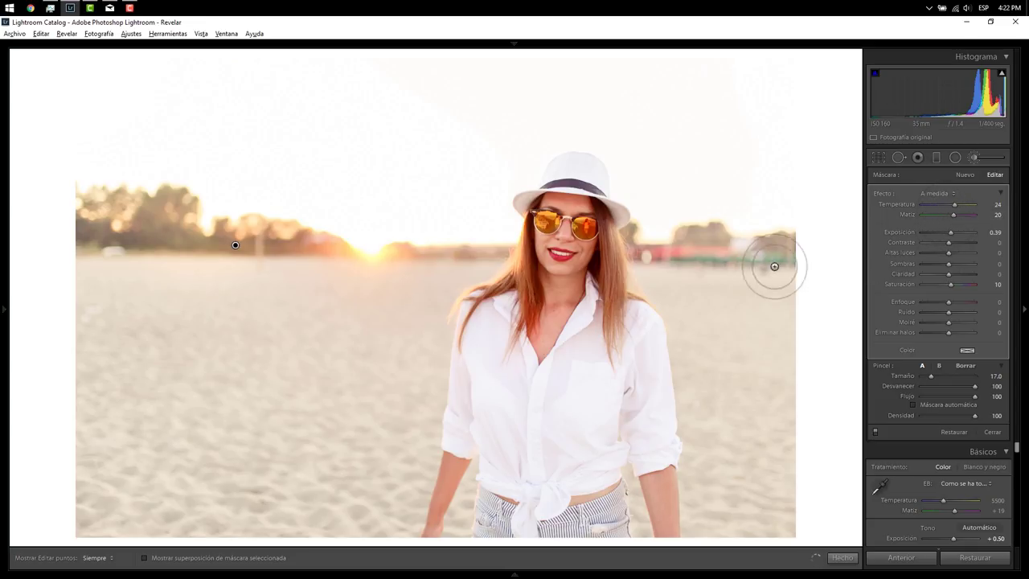
pyautogui.scroll(-8, 661, 250)
pyautogui.press('h')
pyautogui.moveTo(661, 250); pyautogui.dragTo(777, 247)
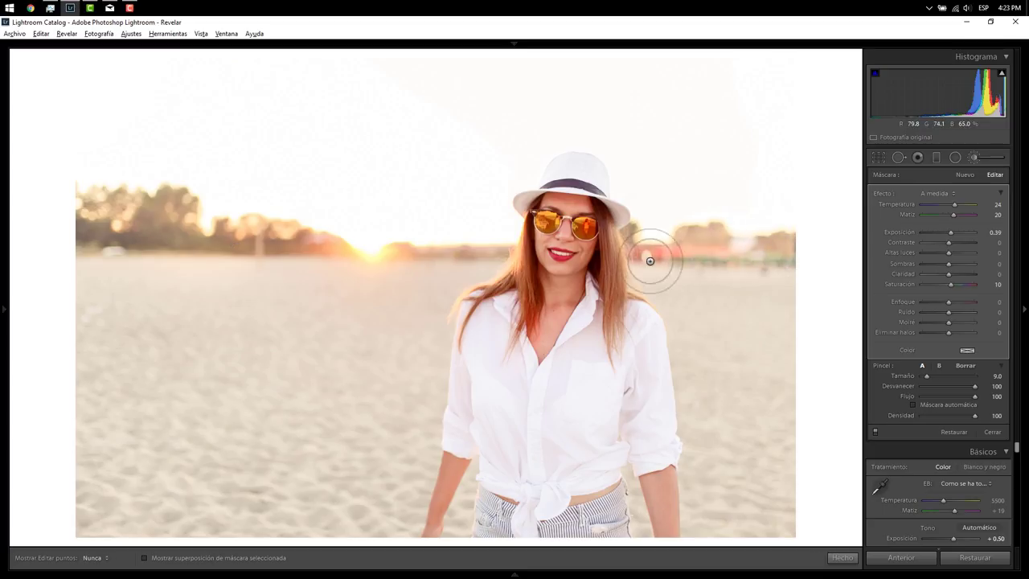
pyautogui.moveTo(388, 257)
pyautogui.mouseDown()
pyautogui.moveTo(329, 241)
pyautogui.moveTo(218, 243)
pyautogui.mouseUp()
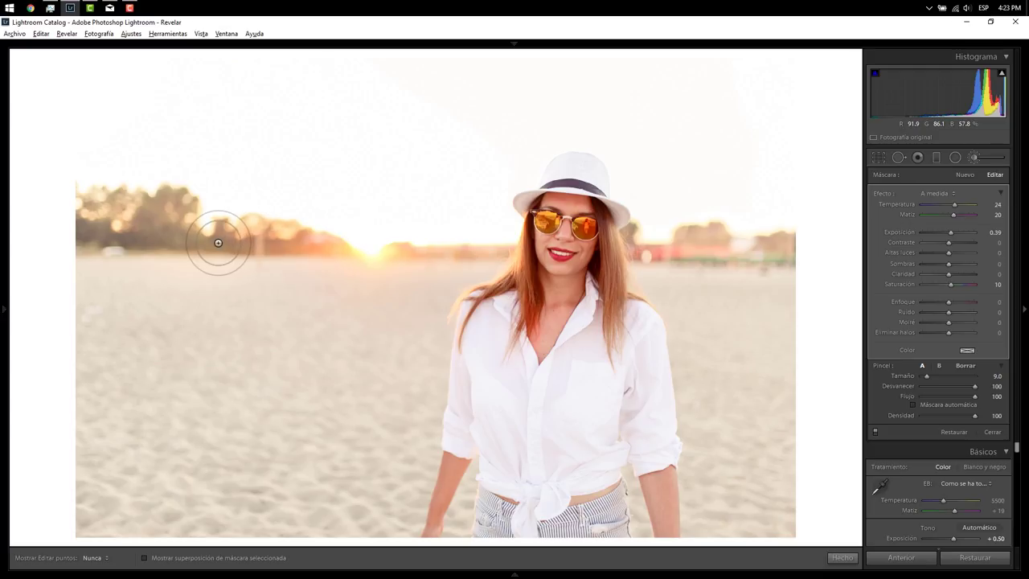
pyautogui.press('h')
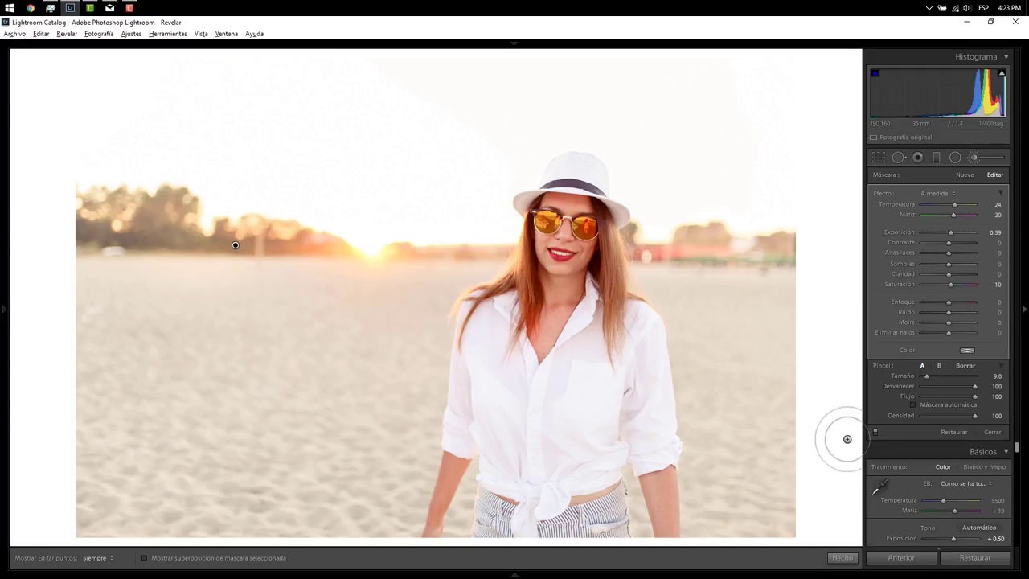
pyautogui.click(841, 557)
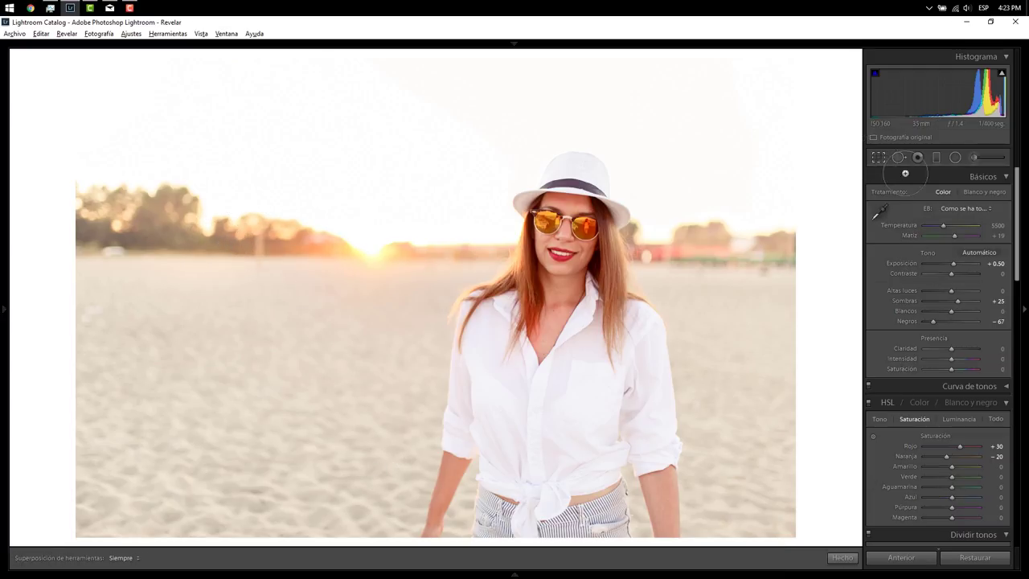
# Step: Crop the portrait to 16 x 9, positioning the woman higher in the frame
pyautogui.press('r')
pyautogui.click(974, 194)
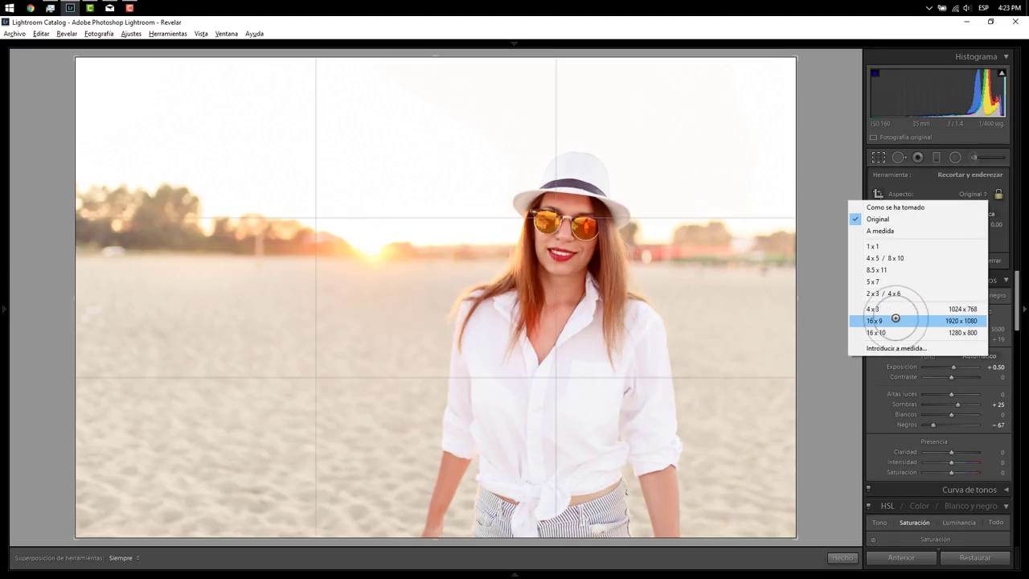
pyautogui.click(895, 319)
pyautogui.moveTo(693, 252); pyautogui.dragTo(689, 201)
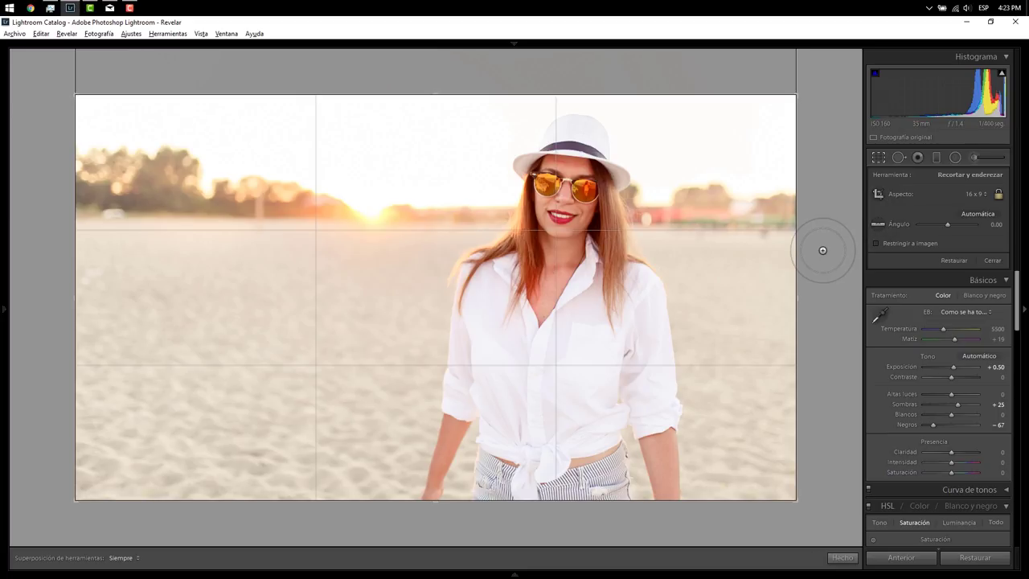
pyautogui.press('Return')
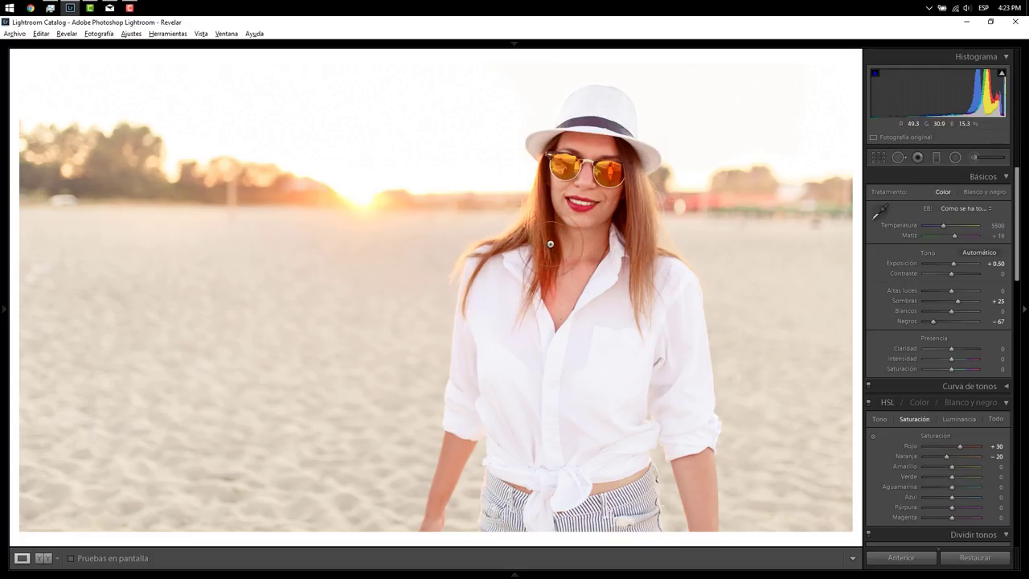
# Step: Zoom in and out on the cropped portrait, ending close on the face and sunglasses
pyautogui.click(531, 201)
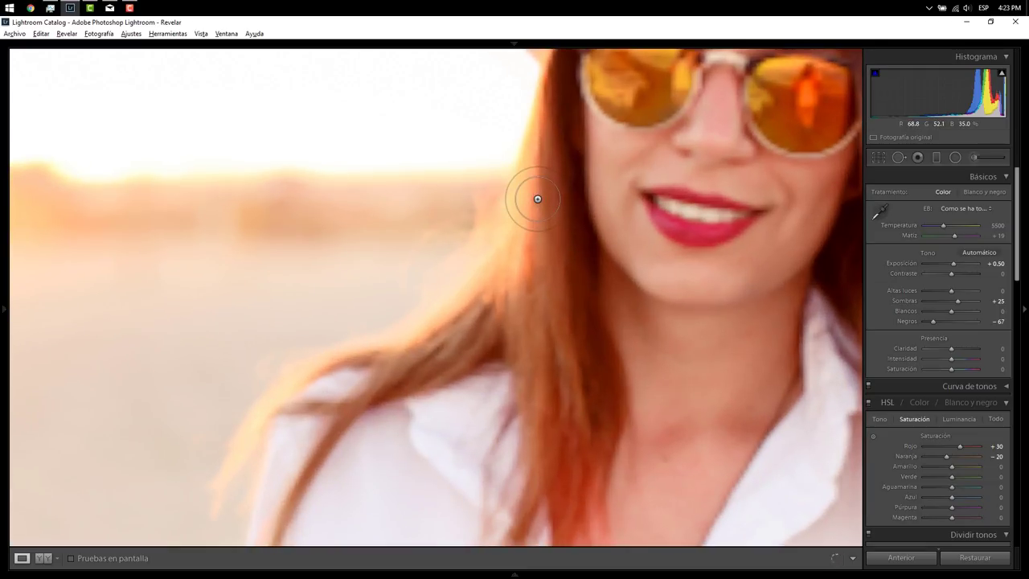
pyautogui.click(314, 302)
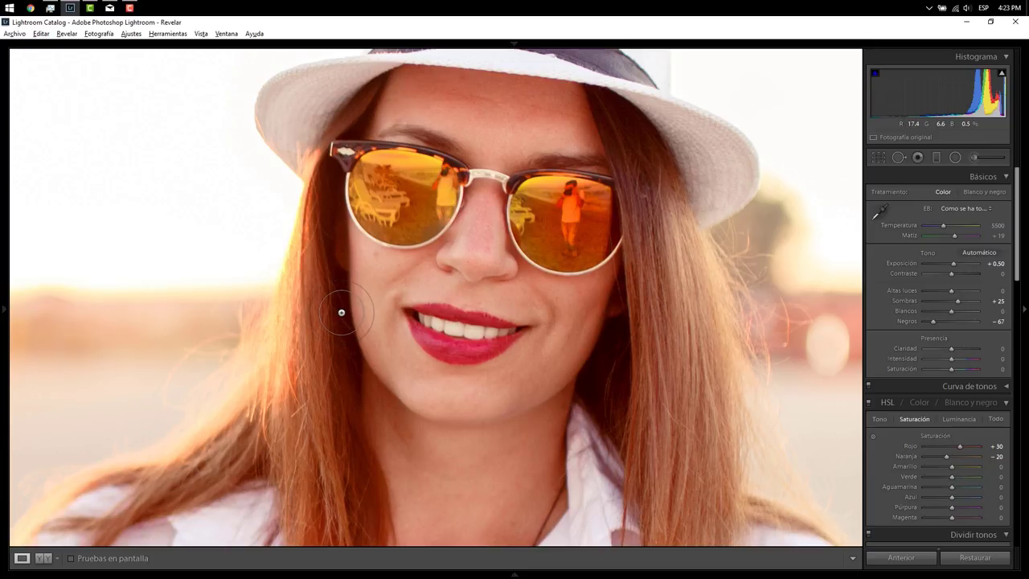
pyautogui.click(341, 312)
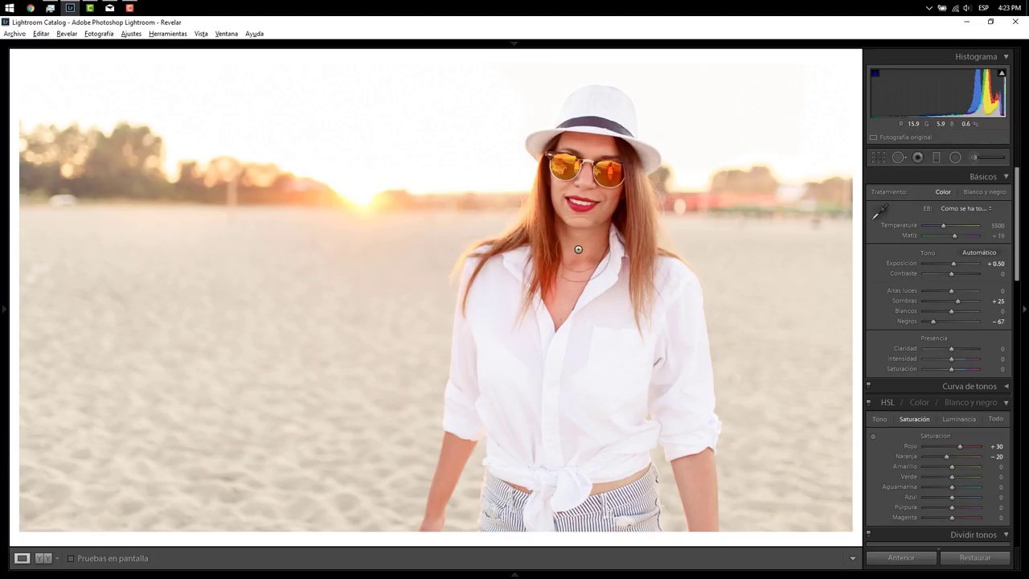
pyautogui.click(560, 191)
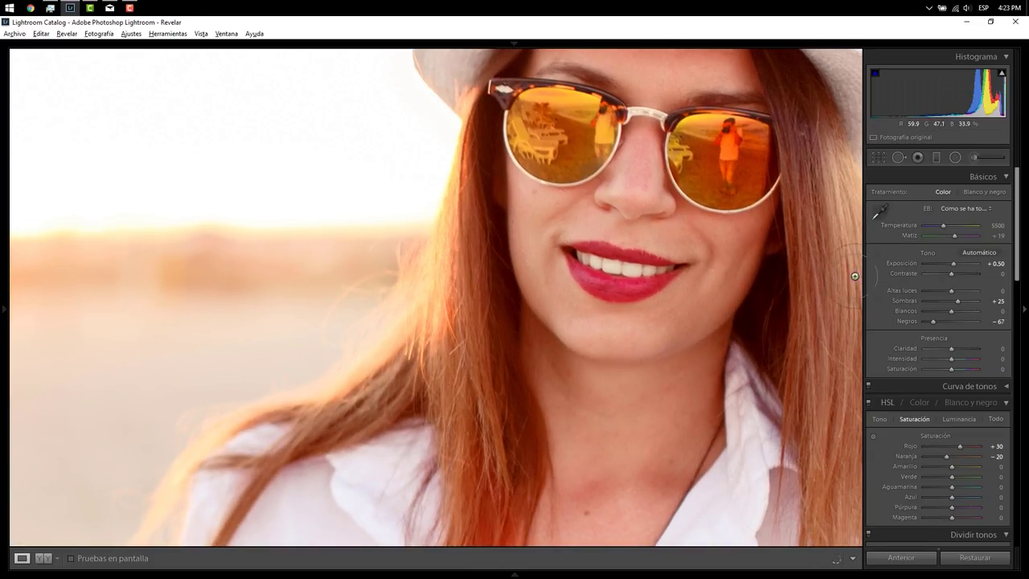
# Step: In Detalle, preview the hair and raise sharpening Cantidad to 56, then fit the photo
pyautogui.scroll(-2, 904, 322)
pyautogui.scroll(-3, 904, 324)
pyautogui.scroll(-3, 888, 381)
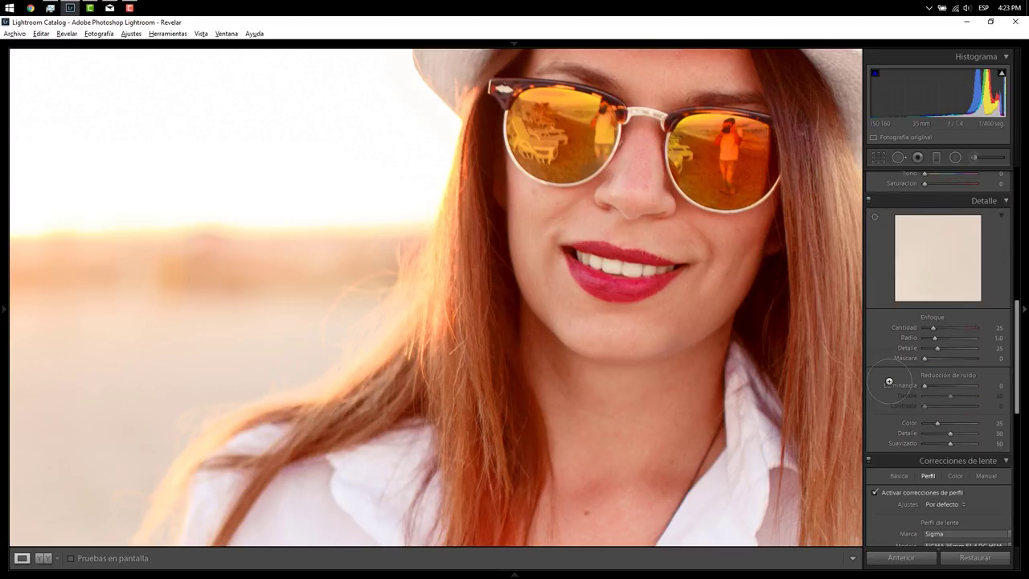
pyautogui.moveTo(930, 269); pyautogui.dragTo(951, 237)
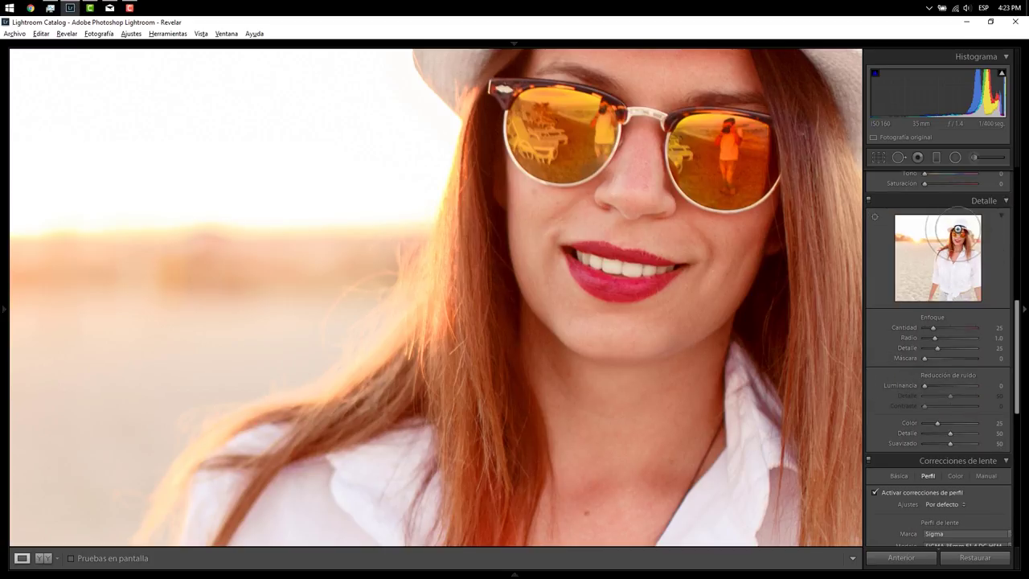
pyautogui.moveTo(953, 237); pyautogui.dragTo(910, 229)
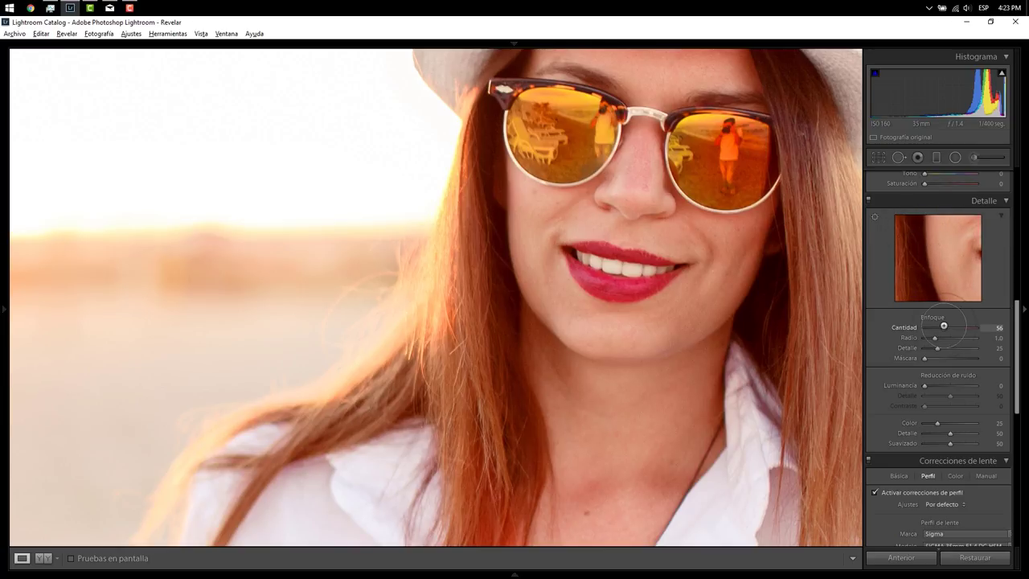
pyautogui.click(620, 289)
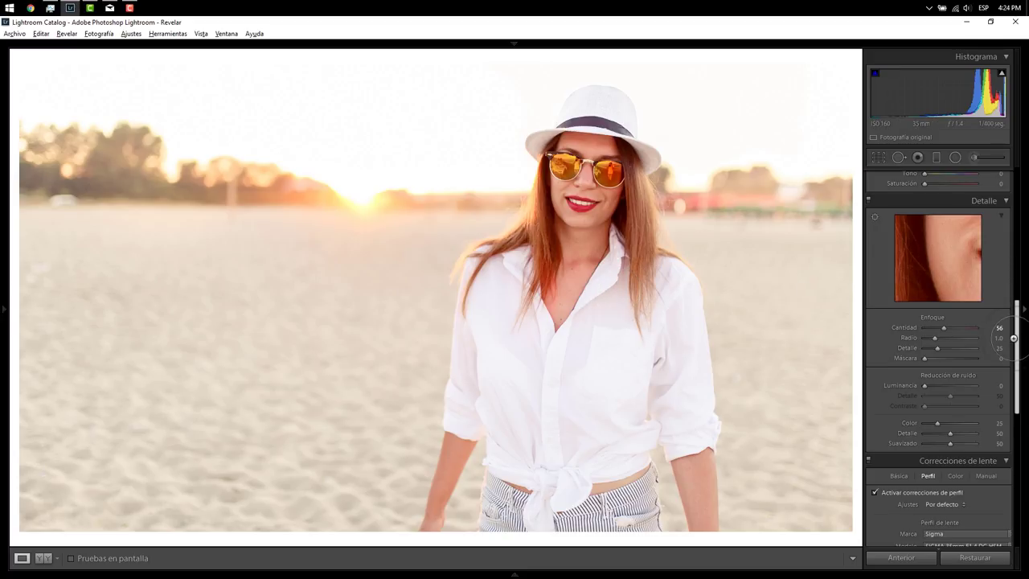
pyautogui.moveTo(1012, 338); pyautogui.dragTo(1014, 208)
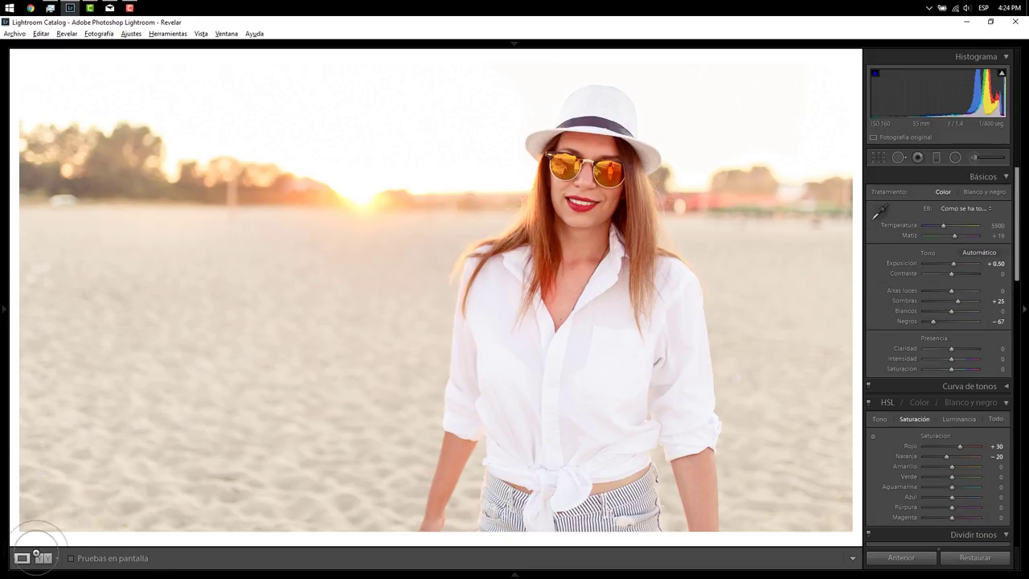
# Step: Show Antes/Después side by side, with Temperatura 5250 and exposure raised to +0.60
pyautogui.click(44, 556)
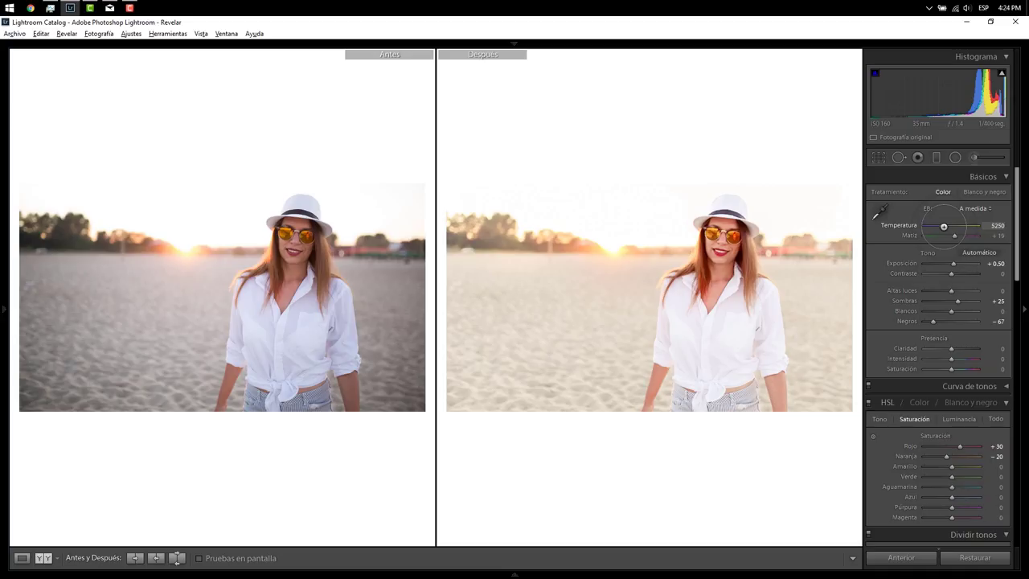
pyautogui.click(749, 443)
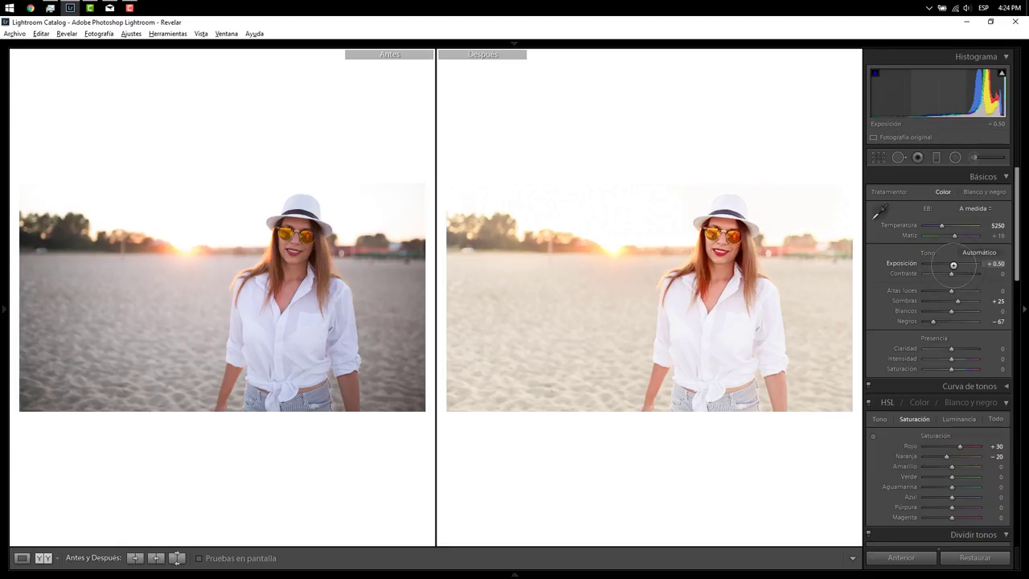
pyautogui.moveTo(953, 265); pyautogui.dragTo(954, 265)
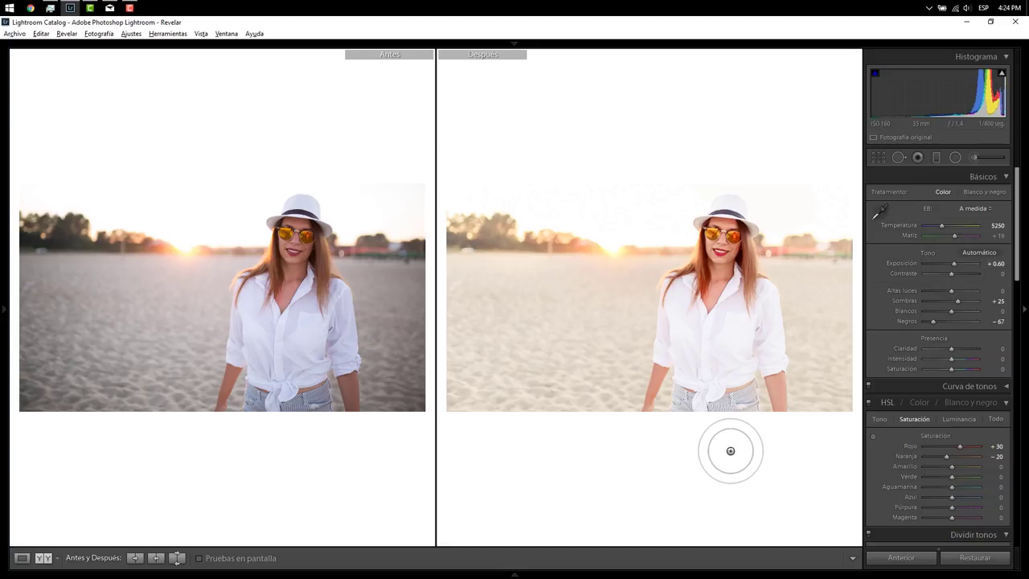
# Step: Zoom the comparison and pan across the face, hat and sunglasses, then return to the single view
pyautogui.click(713, 321)
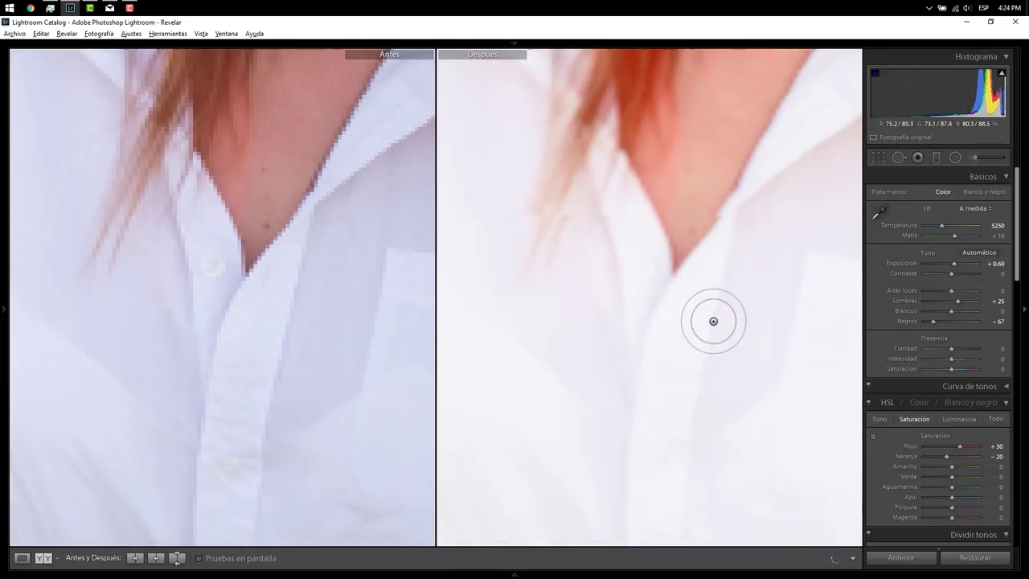
pyautogui.moveTo(656, 159)
pyautogui.mouseDown()
pyautogui.moveTo(666, 241)
pyautogui.moveTo(799, 477)
pyautogui.mouseUp()
pyautogui.moveTo(796, 120); pyautogui.dragTo(798, 482)
pyautogui.moveTo(798, 193)
pyautogui.mouseDown()
pyautogui.moveTo(798, 258)
pyautogui.moveTo(509, 391)
pyautogui.mouseUp()
pyautogui.moveTo(514, 201); pyautogui.dragTo(483, 378)
pyautogui.moveTo(574, 193); pyautogui.dragTo(574, 343)
pyautogui.click(574, 344)
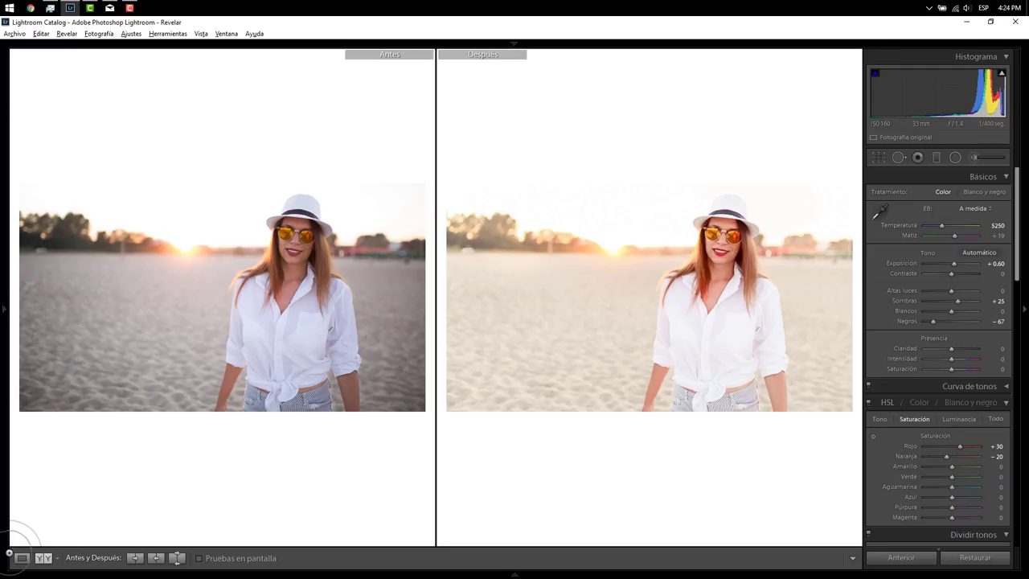
pyautogui.click(21, 557)
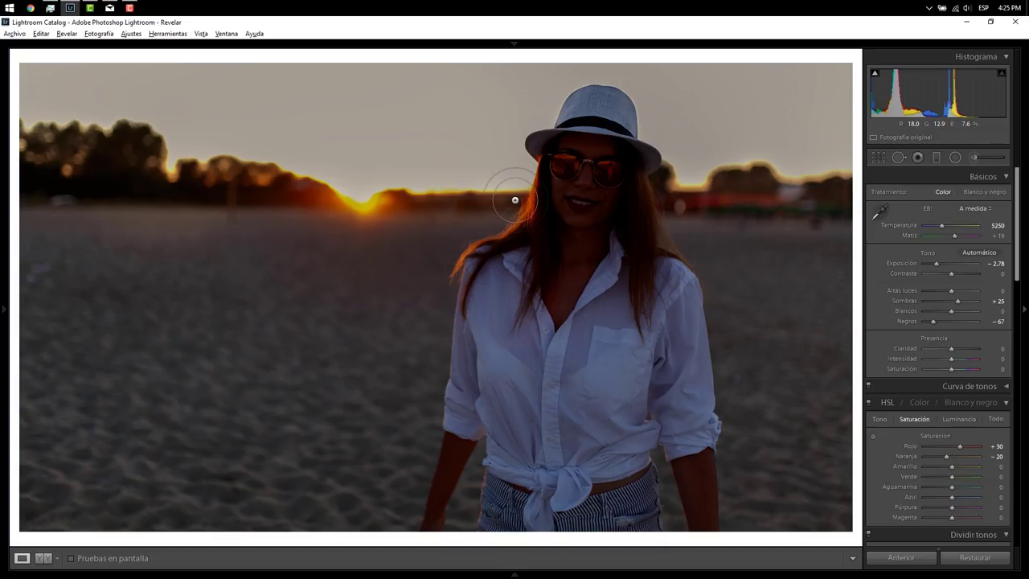
# Step: Undo the exposure drop and reset all develop settings to their defaults
pyautogui.hotkey('ctrl', 'z')
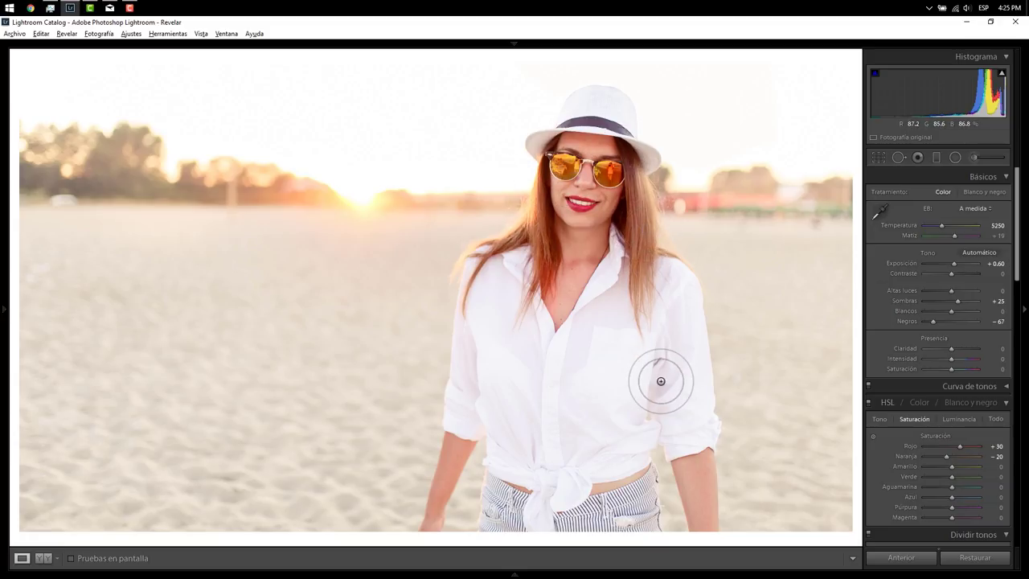
pyautogui.moveTo(1016, 225)
pyautogui.mouseDown()
pyautogui.moveTo(1013, 509)
pyautogui.moveTo(1014, 245)
pyautogui.mouseUp()
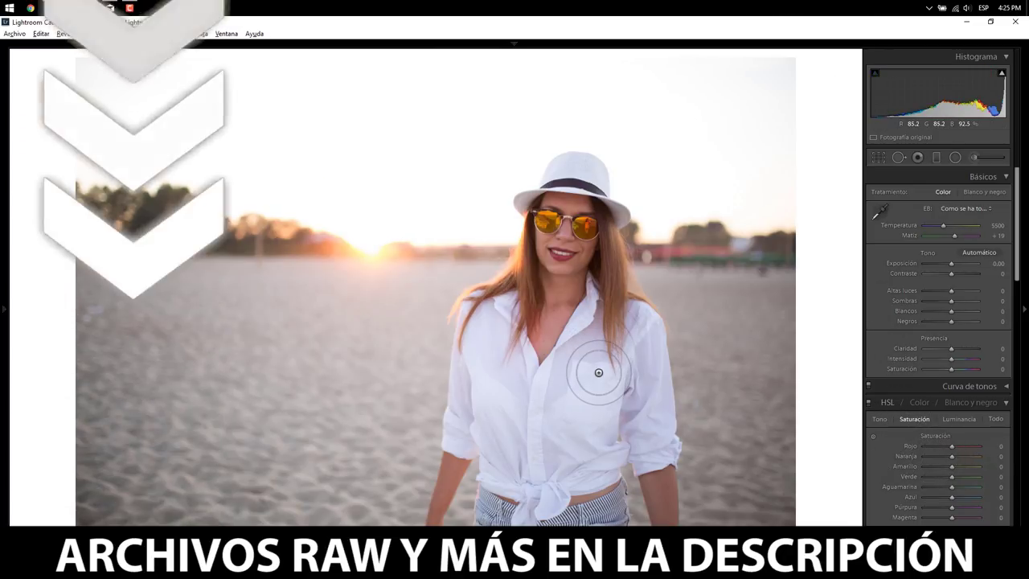
# Step: Undo Restaurar ajustes, restoring temperature 5250, exposure +0.60 and the 16 x 9 crop
pyautogui.hotkey('ctrl', 'z')
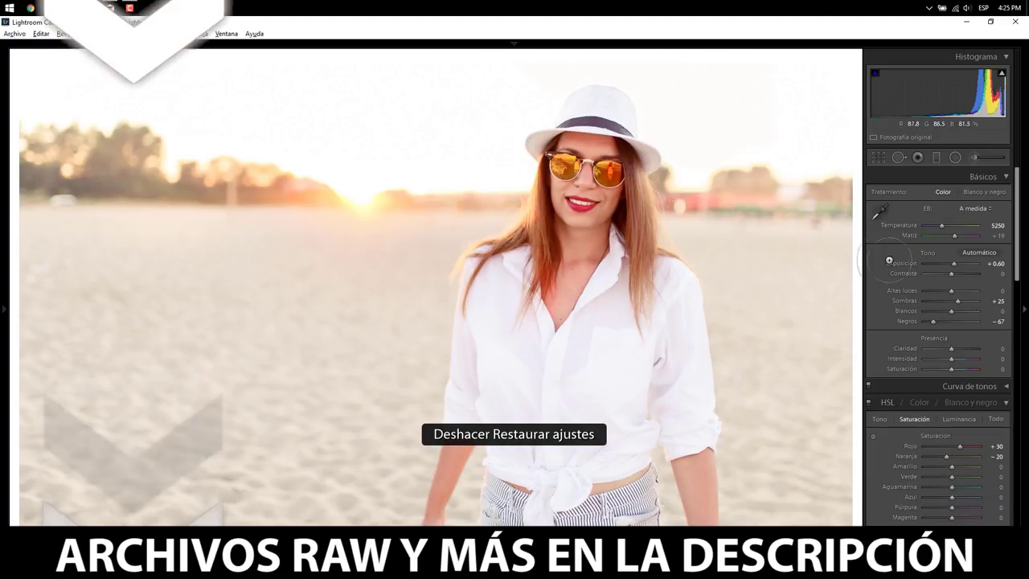